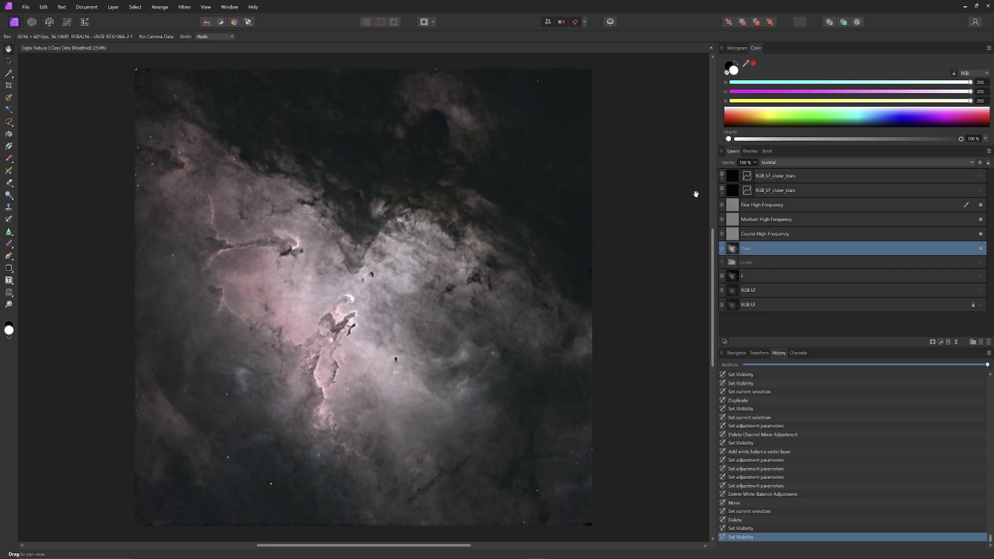
Select the RGB LF layer in the Layers panel
{"action": "left_click", "coordinate": [764, 291]}
Duplicate the RGB LF layer and move the copy above the Pixel layer
{"action": "right_click", "coordinate": [764, 291]}
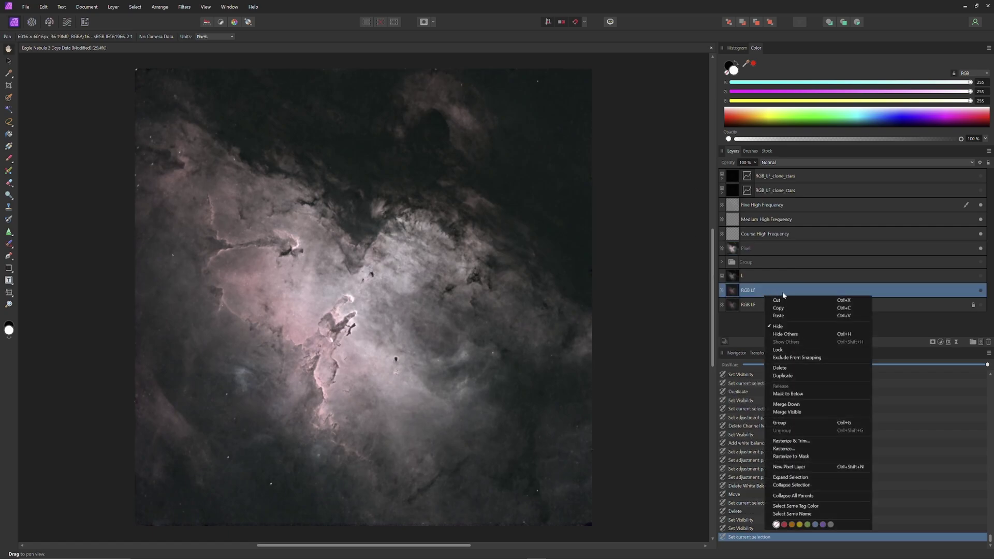
{"action": "left_click", "coordinate": [785, 376]}
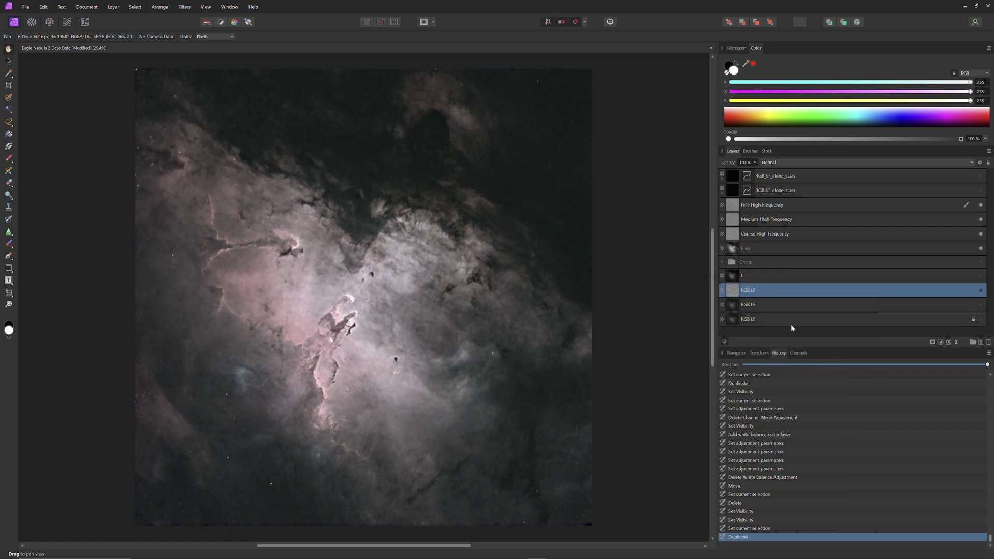
{"action": "left_click_drag", "start_coordinate": [777, 293], "coordinate": [777, 243]}
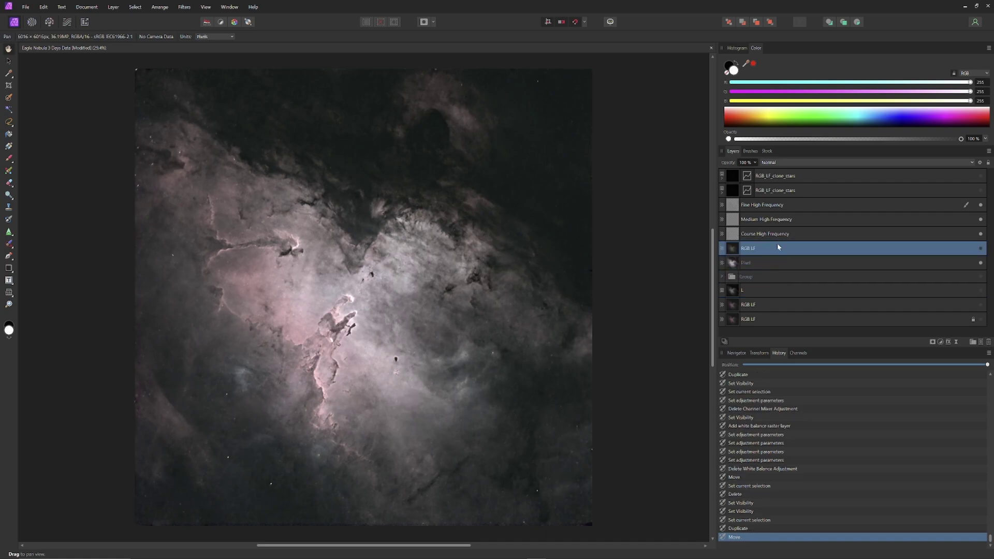
Rename the copy 'Looking for Color' and toggle its visibility
{"action": "double_click", "coordinate": [750, 249]}
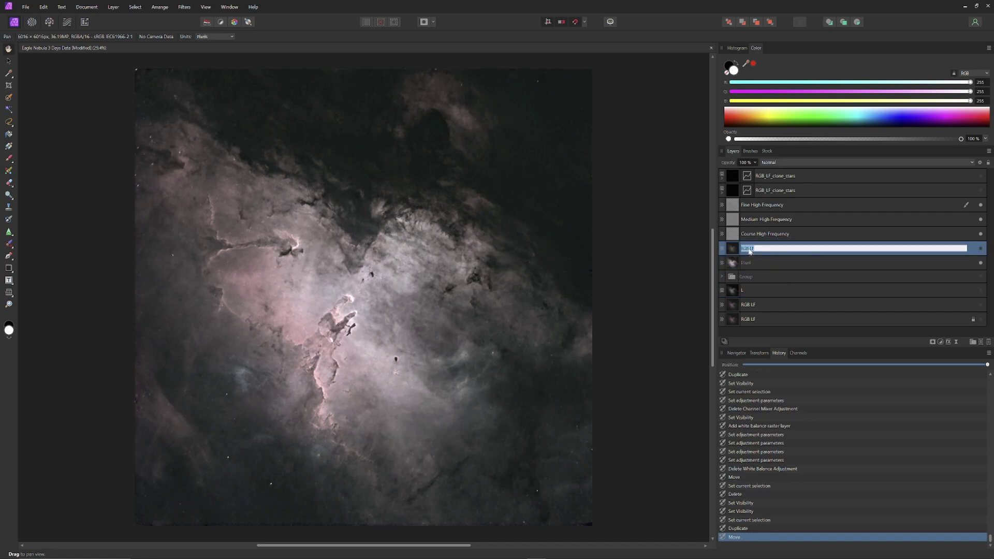
{"action": "type", "text": "Looking for Color"}
{"action": "key", "text": "Return"}
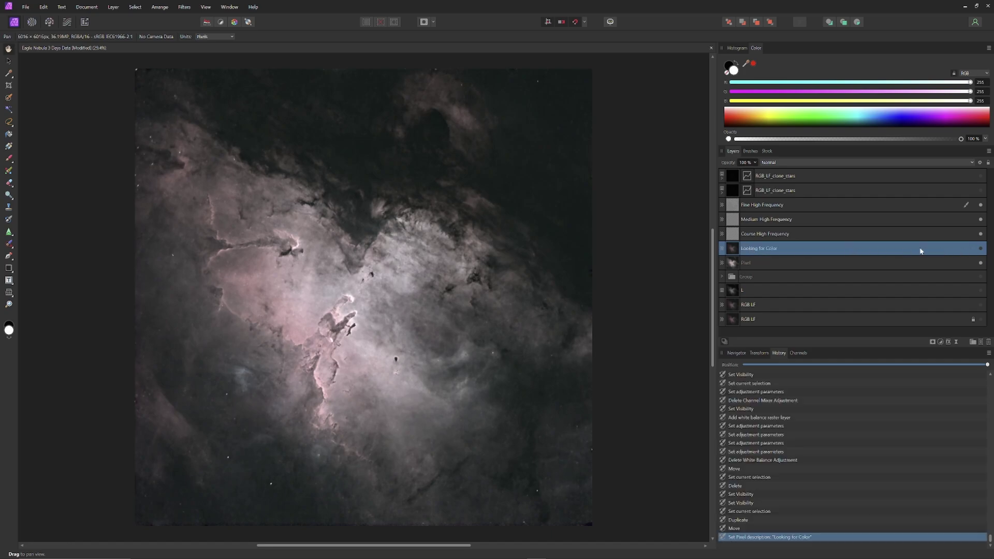
{"action": "left_click", "coordinate": [981, 249]}
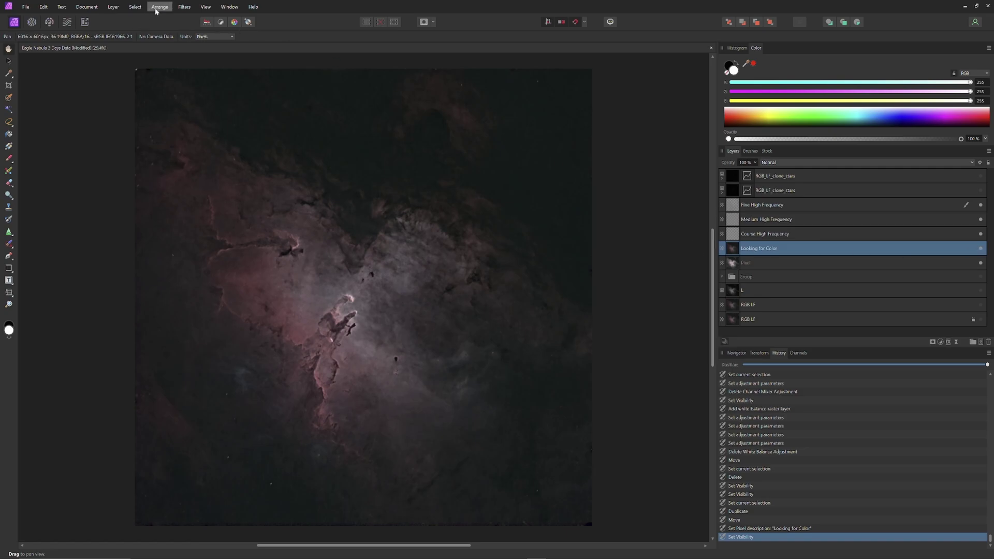
Apply Frequency Separation to Looking for Color with a 100 px radius
{"action": "left_click", "coordinate": [183, 7]}
{"action": "left_click", "coordinate": [200, 66]}
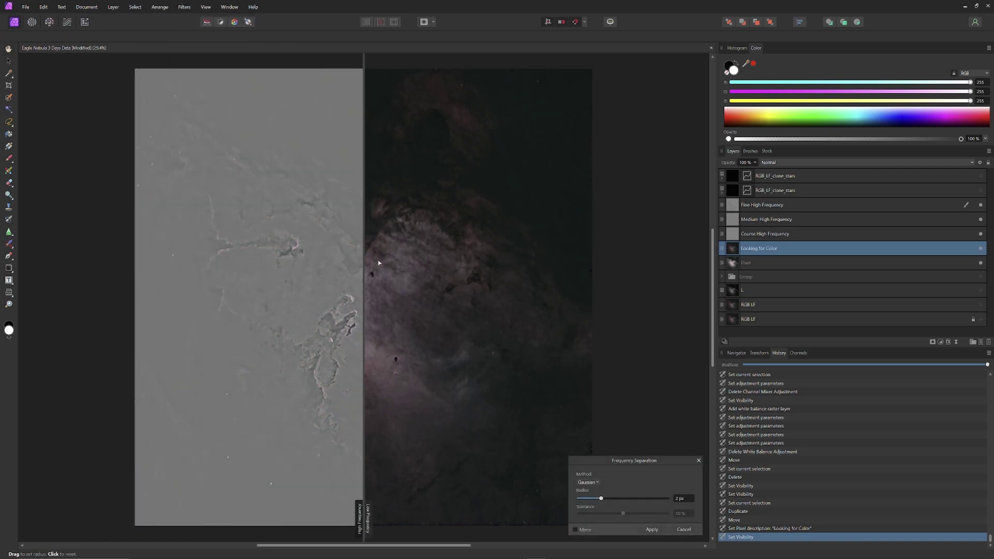
{"action": "left_click_drag", "start_coordinate": [601, 498], "coordinate": [720, 500]}
{"action": "left_click", "coordinate": [651, 529]}
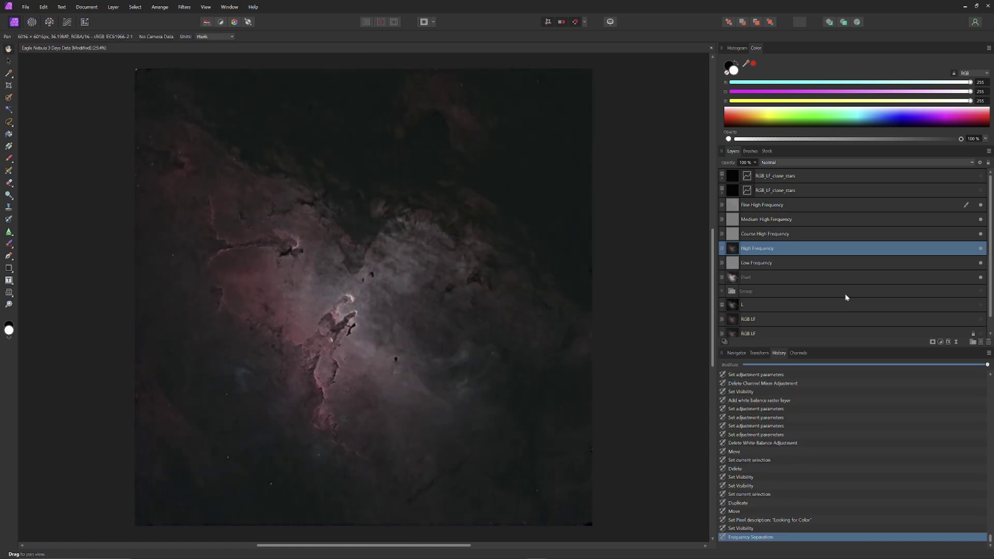
Delete the High Frequency layer and toggle Low Frequency's visibility to compare
{"action": "right_click", "coordinate": [888, 252]}
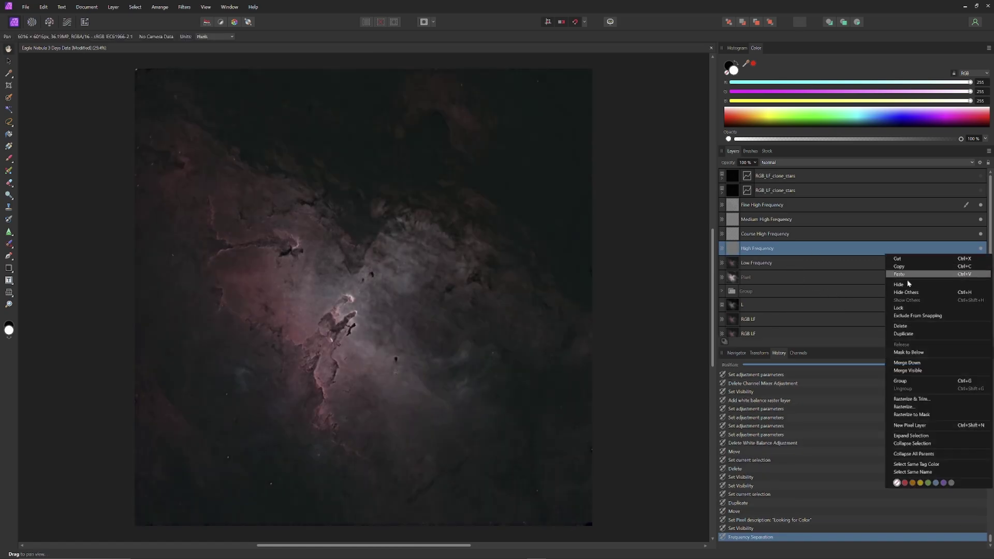
{"action": "left_click", "coordinate": [900, 326]}
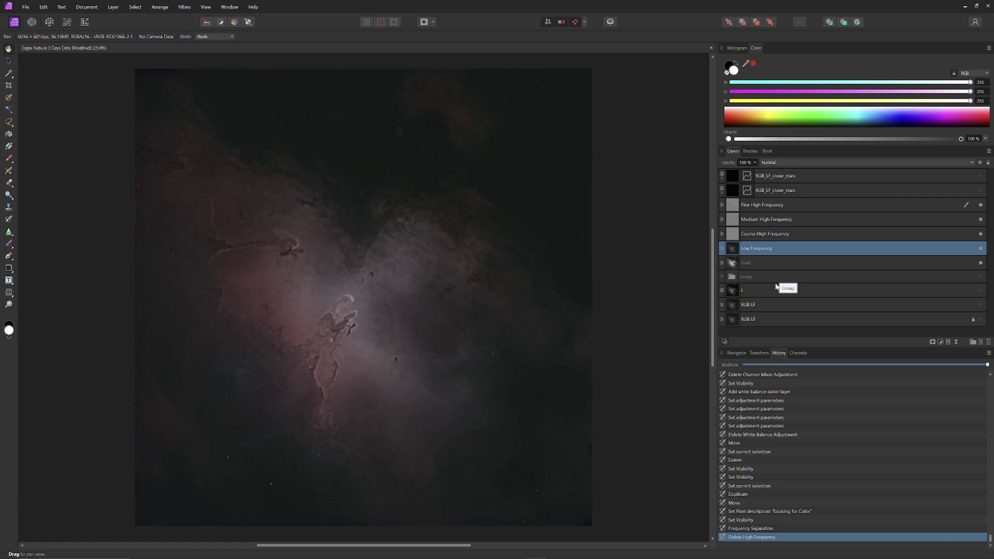
{"action": "left_click", "coordinate": [980, 249]}
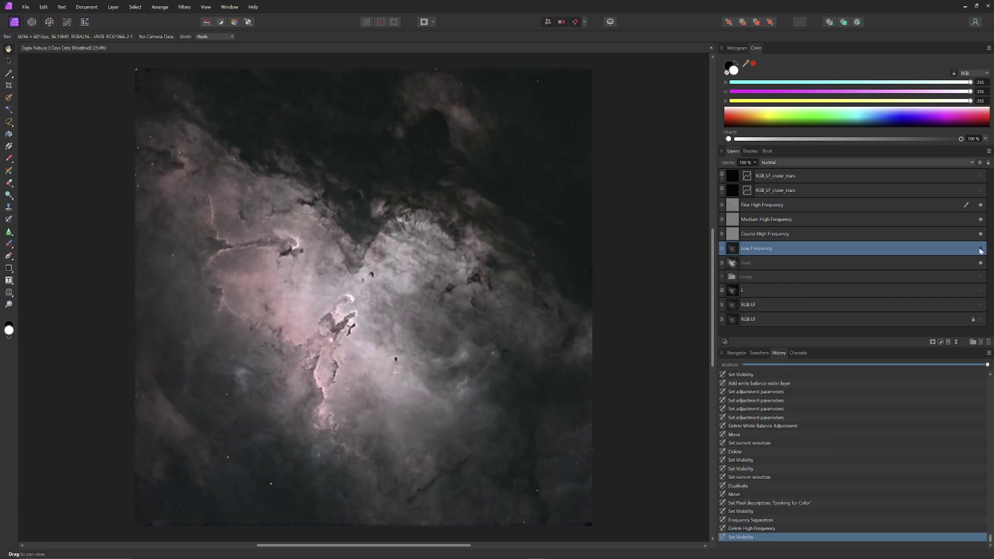
{"action": "left_click", "coordinate": [980, 250]}
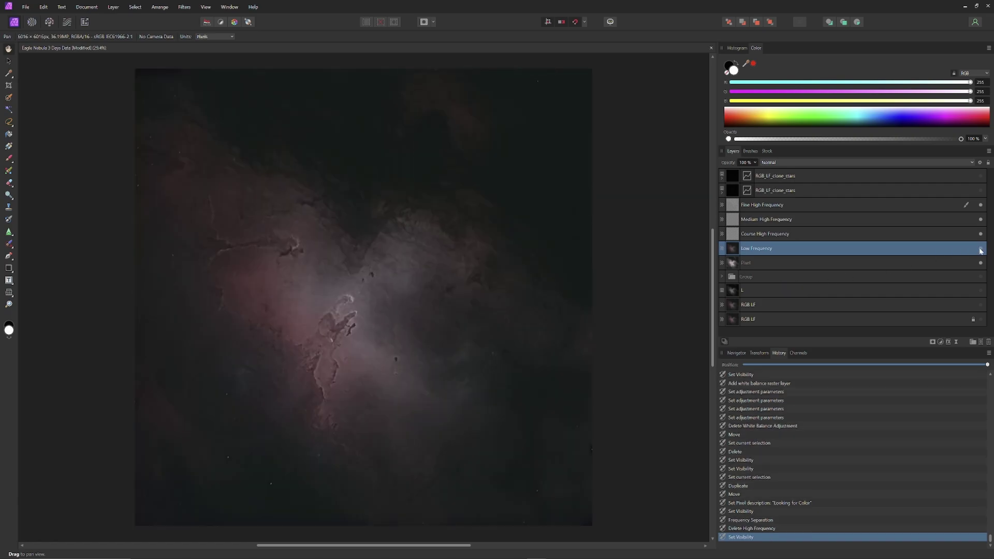
{"action": "left_click", "coordinate": [940, 342]}
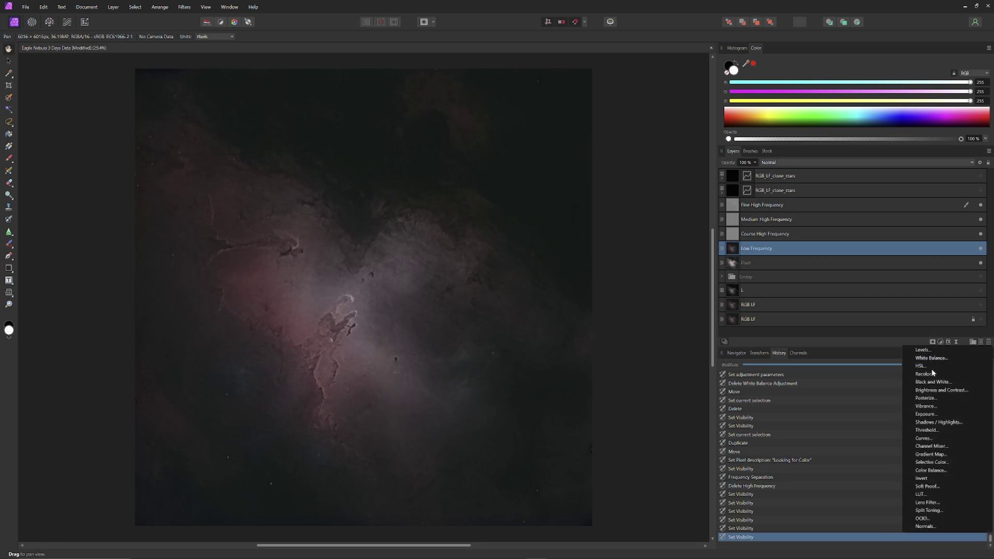
Add a Curves adjustment, brighten via the Master curve, and lift the Green shadows slightly
{"action": "left_click", "coordinate": [925, 438]}
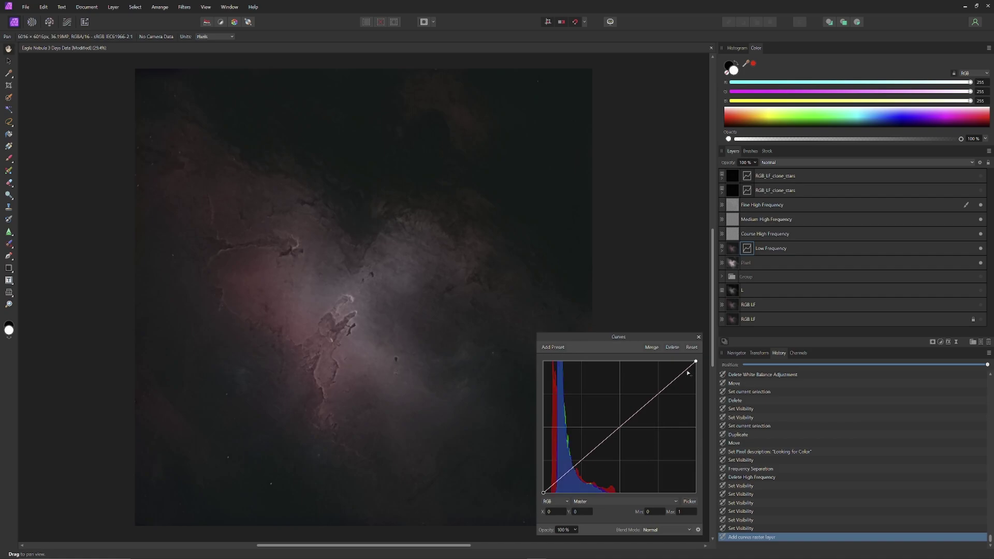
{"action": "left_click_drag", "start_coordinate": [695, 361], "coordinate": [635, 356]}
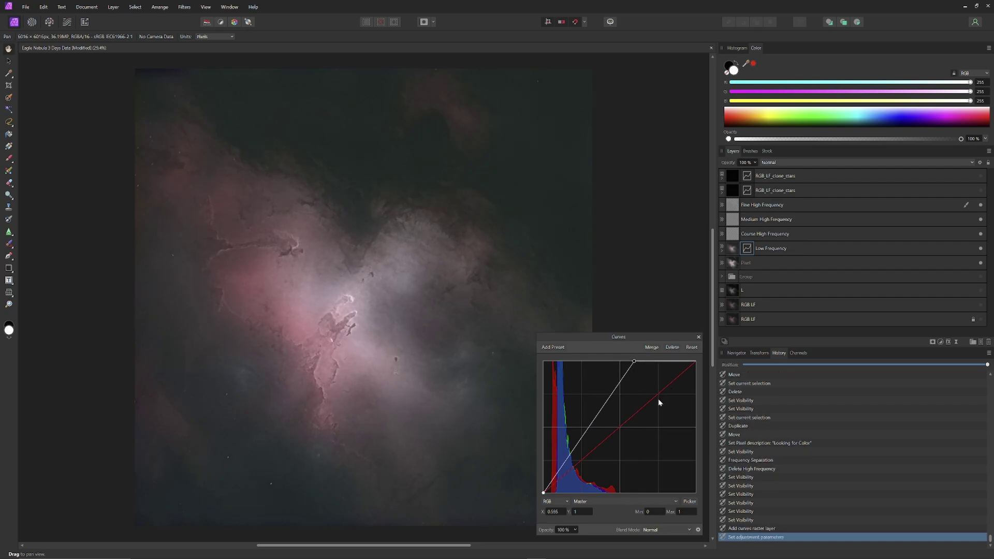
{"action": "left_click", "coordinate": [622, 501]}
{"action": "left_click", "coordinate": [601, 524]}
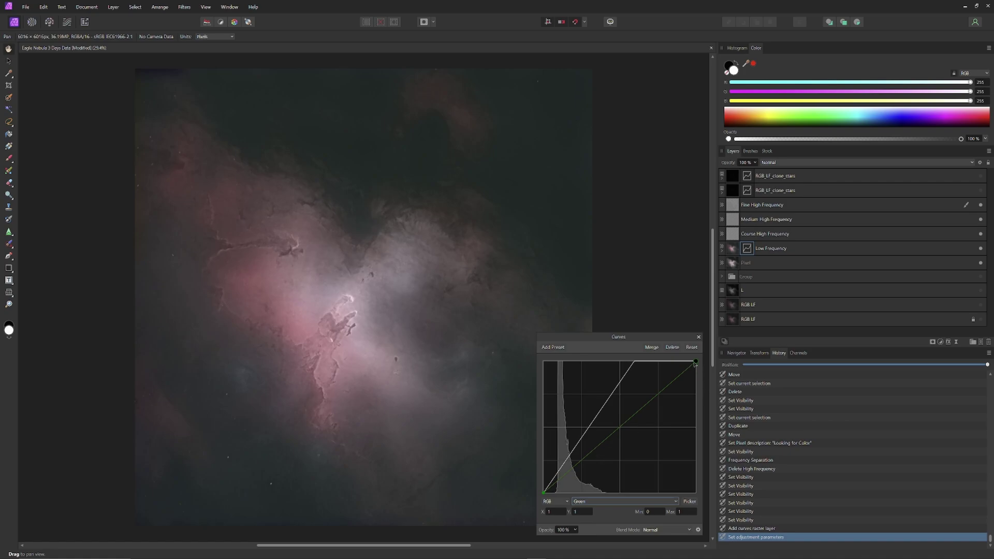
{"action": "left_click_drag", "start_coordinate": [588, 459], "coordinate": [587, 454]}
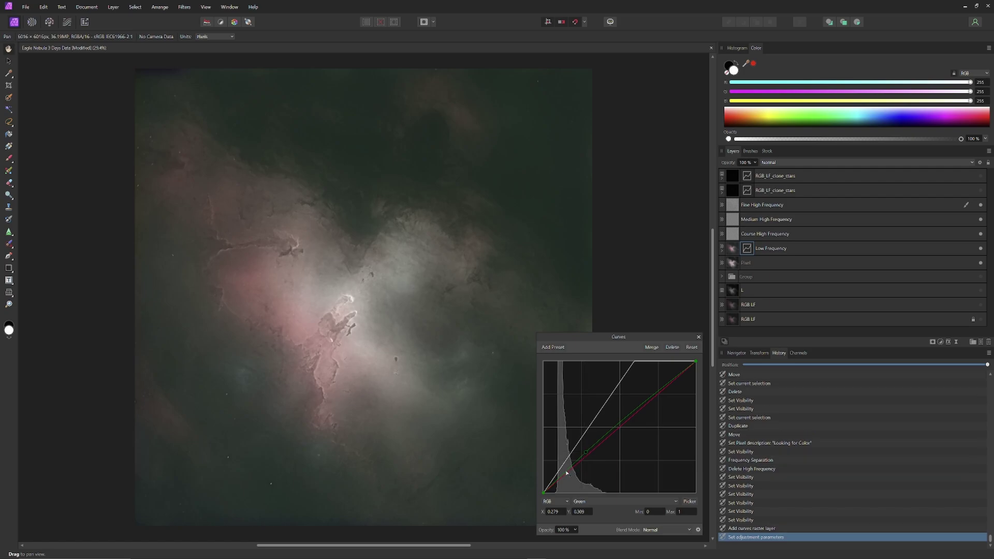
{"action": "left_click_drag", "start_coordinate": [567, 473], "coordinate": [567, 472]}
Raise the Blue midtones and lower the Blue shadows, then select the Low Frequency layer
{"action": "left_click", "coordinate": [603, 502]}
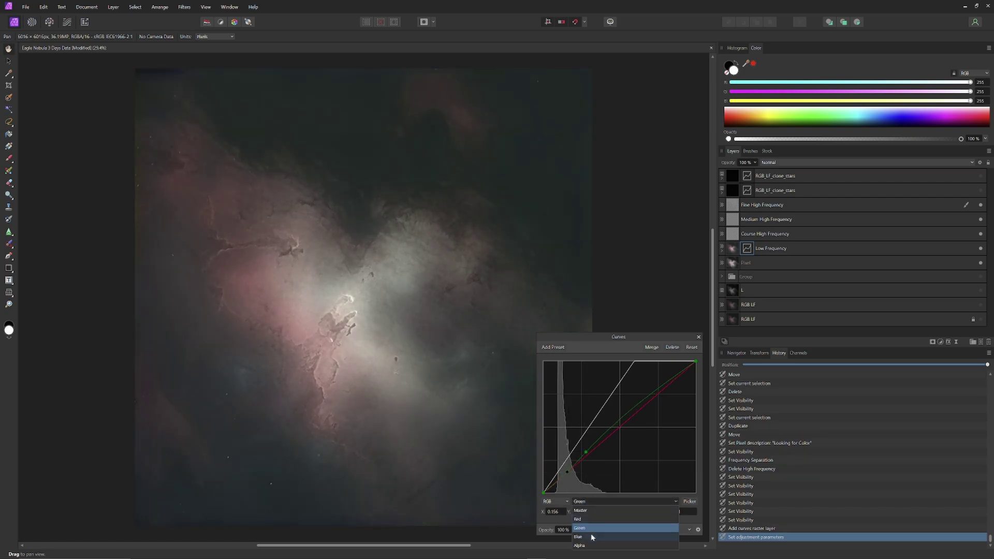
{"action": "left_click", "coordinate": [591, 533]}
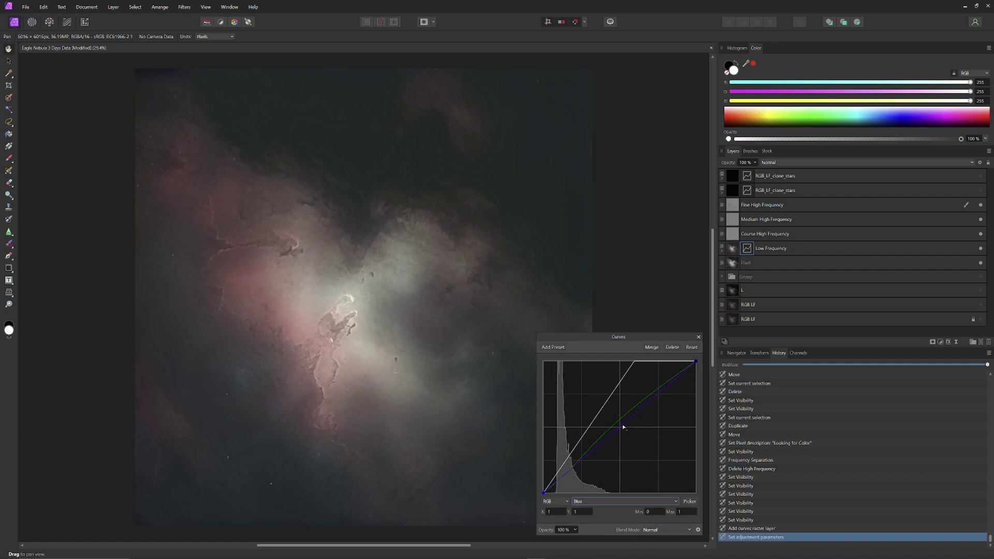
{"action": "left_click_drag", "start_coordinate": [623, 425], "coordinate": [616, 426]}
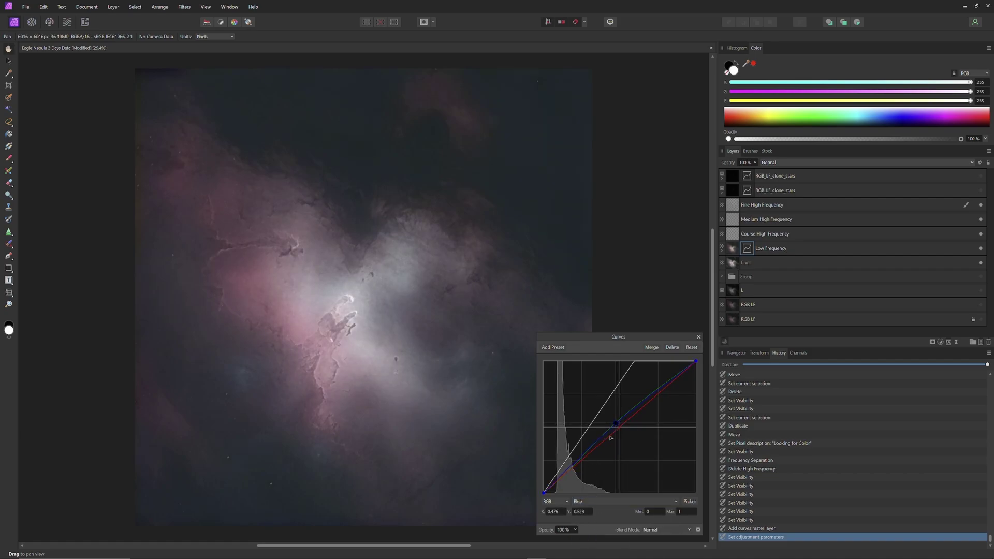
{"action": "left_click_drag", "start_coordinate": [578, 459], "coordinate": [576, 465]}
{"action": "left_click", "coordinate": [698, 338]}
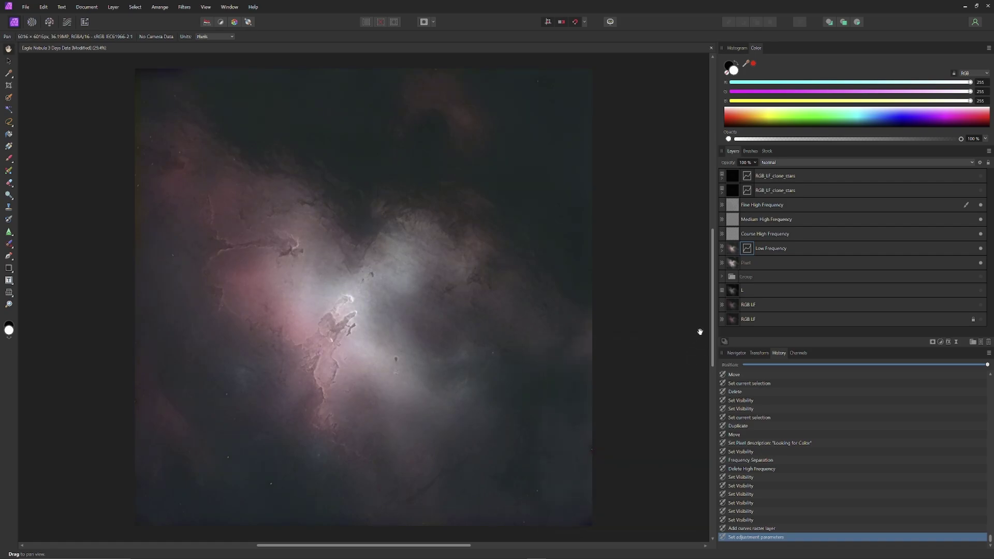
{"action": "left_click", "coordinate": [784, 250]}
{"action": "left_click", "coordinate": [940, 163]}
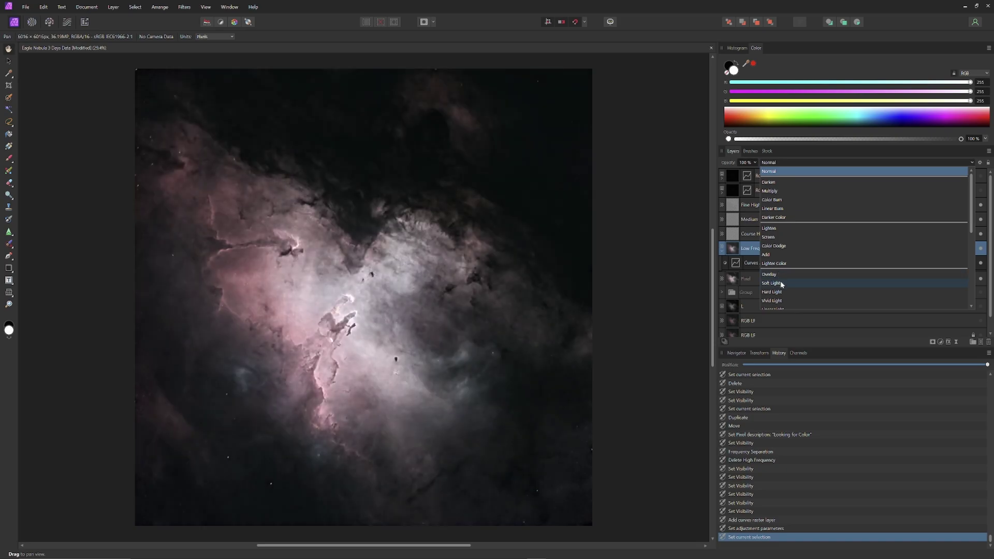
Set the Low Frequency layer to Soft Light blending at about 67% opacity
{"action": "left_click", "coordinate": [782, 283]}
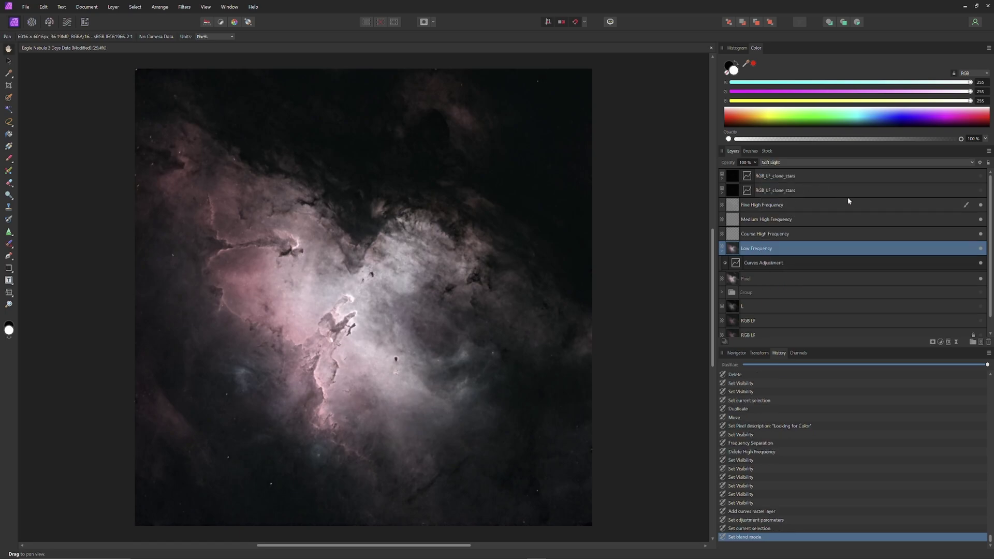
{"action": "left_click", "coordinate": [755, 163]}
{"action": "left_click_drag", "start_coordinate": [756, 172], "coordinate": [689, 181]}
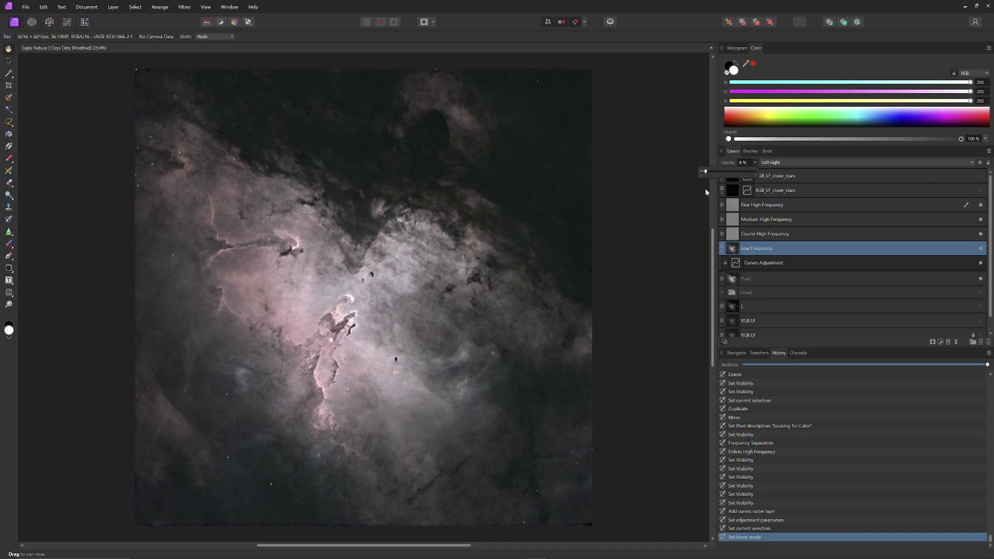
{"action": "left_click_drag", "start_coordinate": [706, 192], "coordinate": [786, 202]}
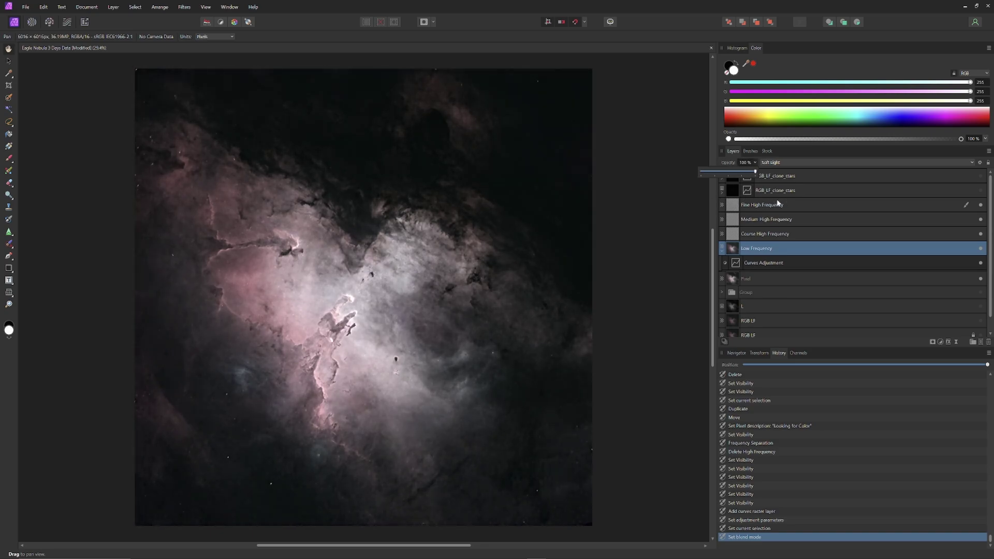
{"action": "left_click_drag", "start_coordinate": [778, 204], "coordinate": [727, 203]}
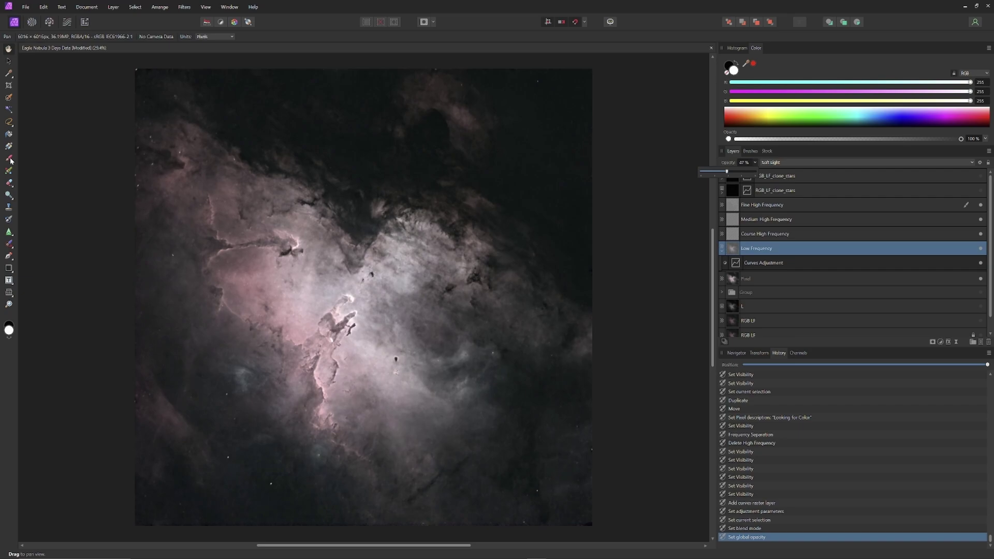
Erase a small patch of Low Frequency with a 247 px brush, then add White Balance at -38%
{"action": "left_click", "coordinate": [9, 183]}
{"action": "key", "text": "bracketleft"}
{"action": "key", "text": "bracketleft"}
{"action": "key", "text": "bracketleft"}
{"action": "key", "text": "bracketleft"}
{"action": "key", "text": "bracketleft"}
{"action": "key", "text": "bracketleft"}
{"action": "key", "text": "bracketleft"}
{"action": "key", "text": "bracketleft"}
{"action": "key", "text": "bracketleft"}
{"action": "key", "text": "bracketleft"}
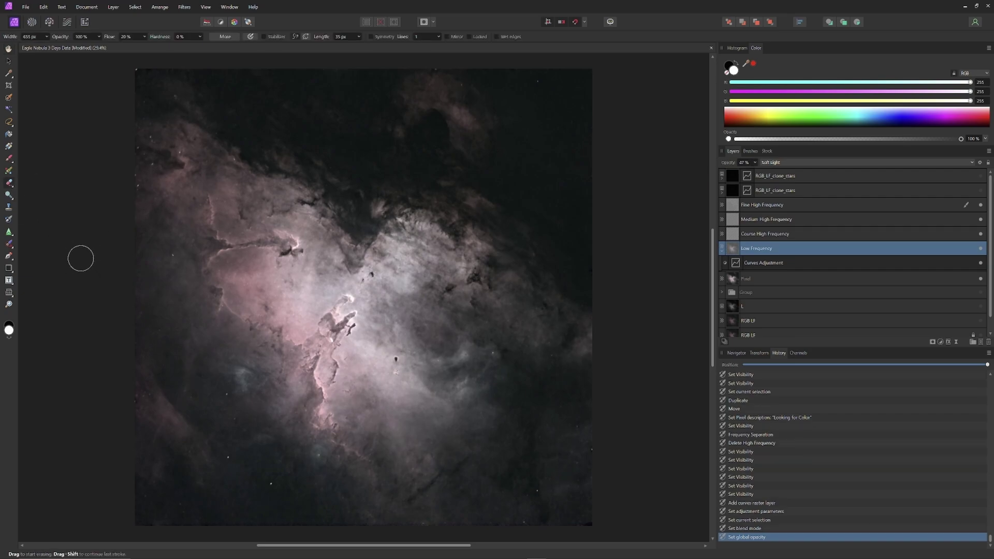
{"action": "left_click_drag", "start_coordinate": [346, 296], "coordinate": [348, 299]}
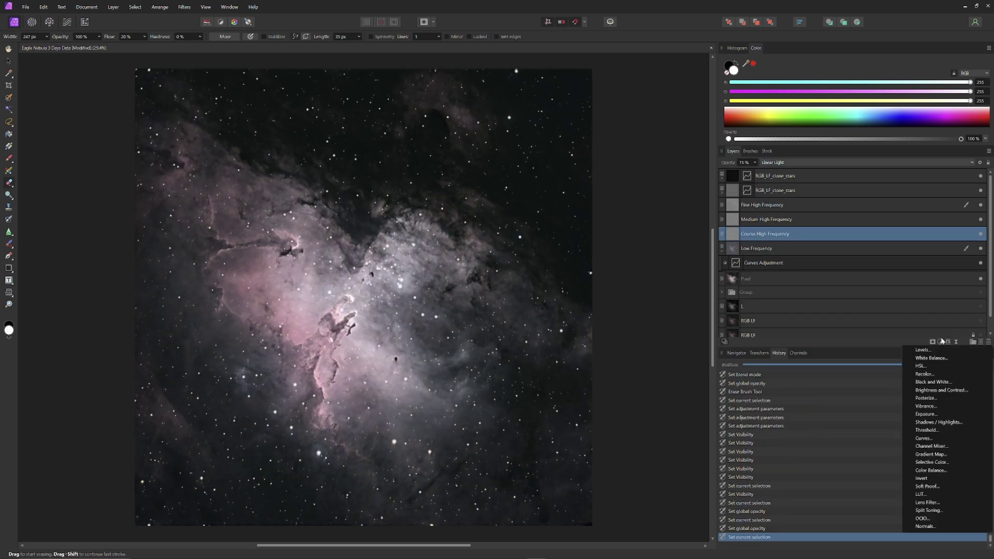
{"action": "left_click", "coordinate": [932, 361]}
{"action": "mouse_move", "coordinate": [603, 484]}
{"action": "left_mouse_down"}
{"action": "mouse_move", "coordinate": [558, 485]}
{"action": "mouse_move", "coordinate": [607, 488]}
{"action": "mouse_move", "coordinate": [593, 490]}
{"action": "left_mouse_up"}
Add an HSL Shift adjustment with Saturation Shift raised to 7%
{"action": "left_click", "coordinate": [698, 452]}
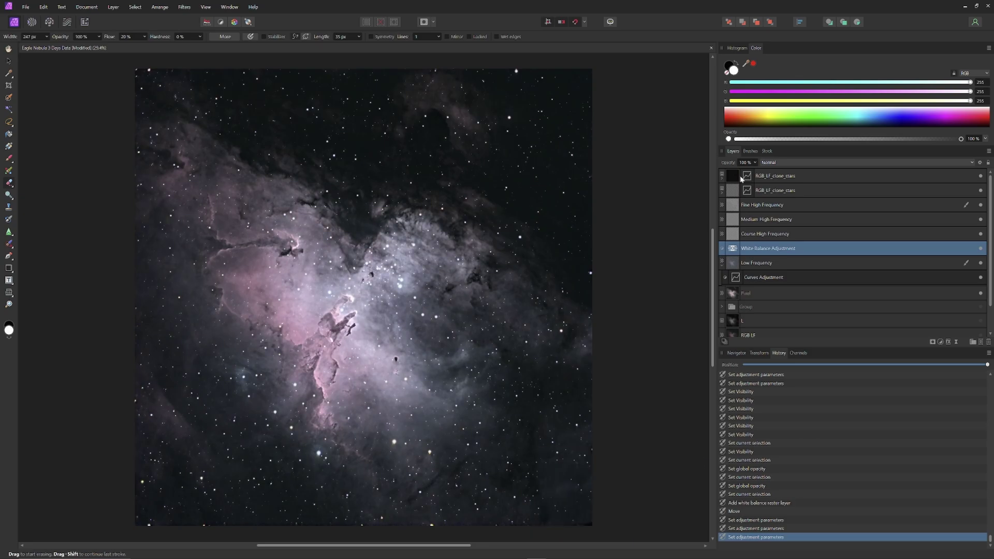
{"action": "left_click", "coordinate": [940, 341]}
{"action": "left_click", "coordinate": [926, 366]}
{"action": "scroll", "coordinate": [685, 487], "scroll_direction": "up", "scroll_amount": 3}
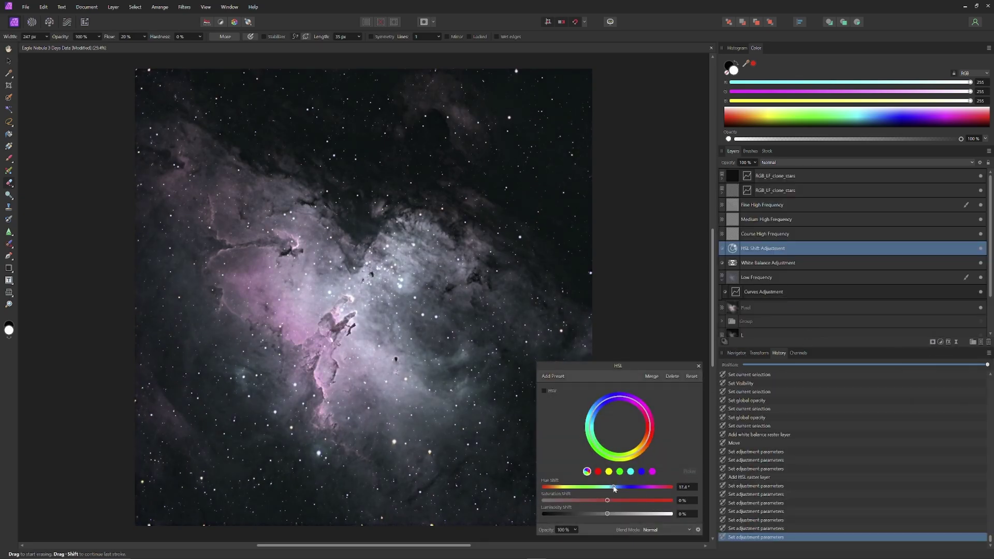
{"action": "scroll", "coordinate": [686, 487], "scroll_direction": "down", "scroll_amount": 3}
{"action": "scroll", "coordinate": [685, 501], "scroll_direction": "up", "scroll_amount": 1}
{"action": "scroll", "coordinate": [685, 501], "scroll_direction": "up", "scroll_amount": 6}
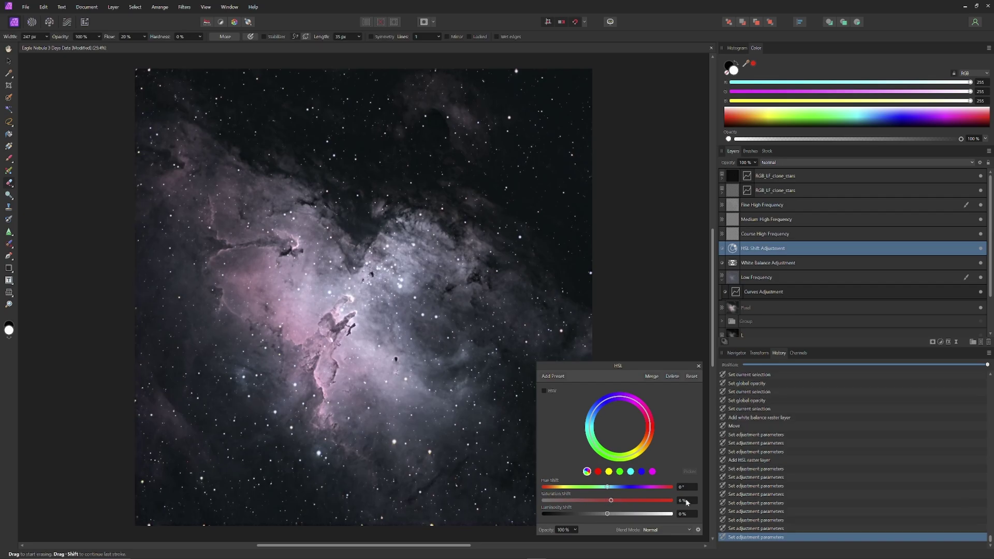
Add a Channel Mixer adjustment layer above the HSL Shift
{"action": "left_click", "coordinate": [698, 365]}
{"action": "left_click", "coordinate": [940, 341]}
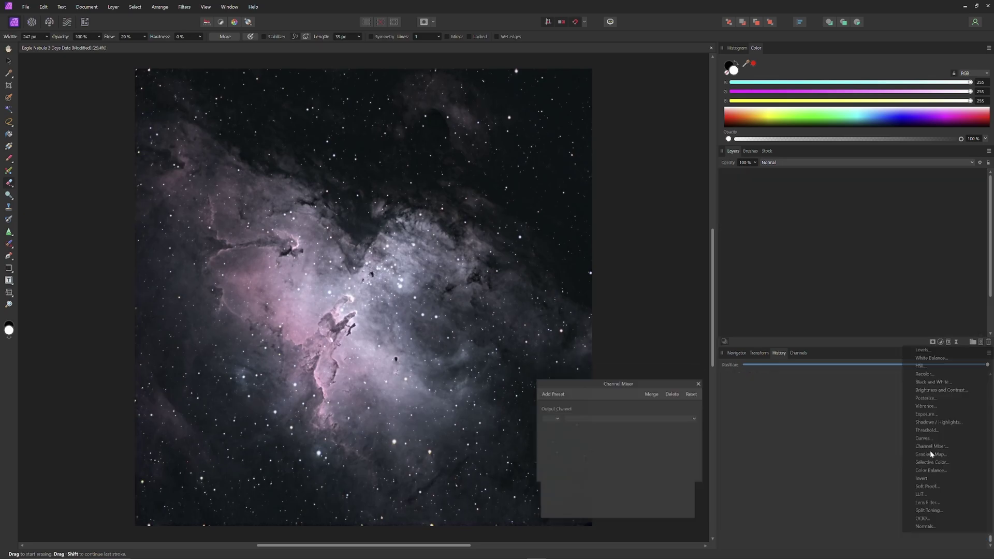
{"action": "left_click", "coordinate": [926, 453]}
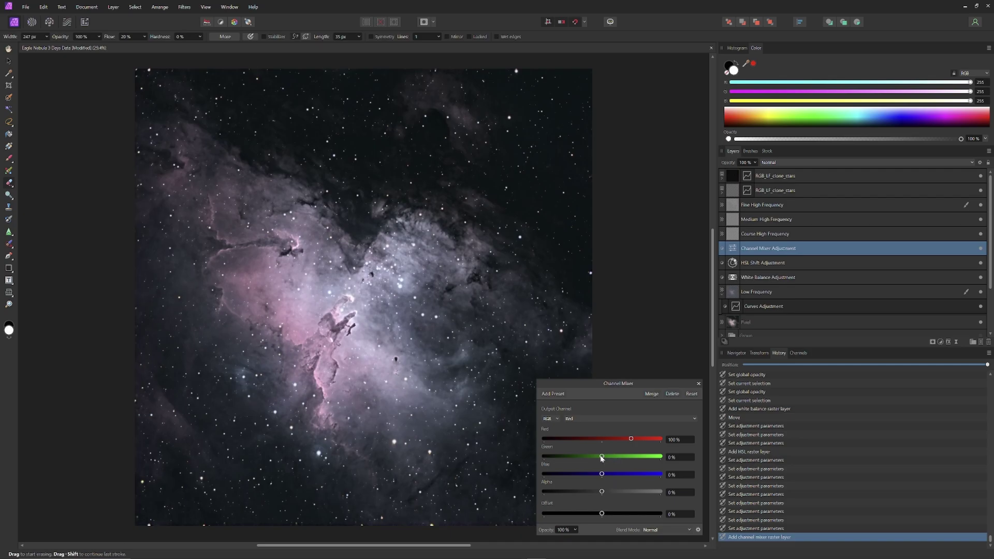
In the Channel Mixer's Red output, lower Green to about -12% and Blue to about -5%
{"action": "left_click_drag", "start_coordinate": [600, 455], "coordinate": [602, 456]}
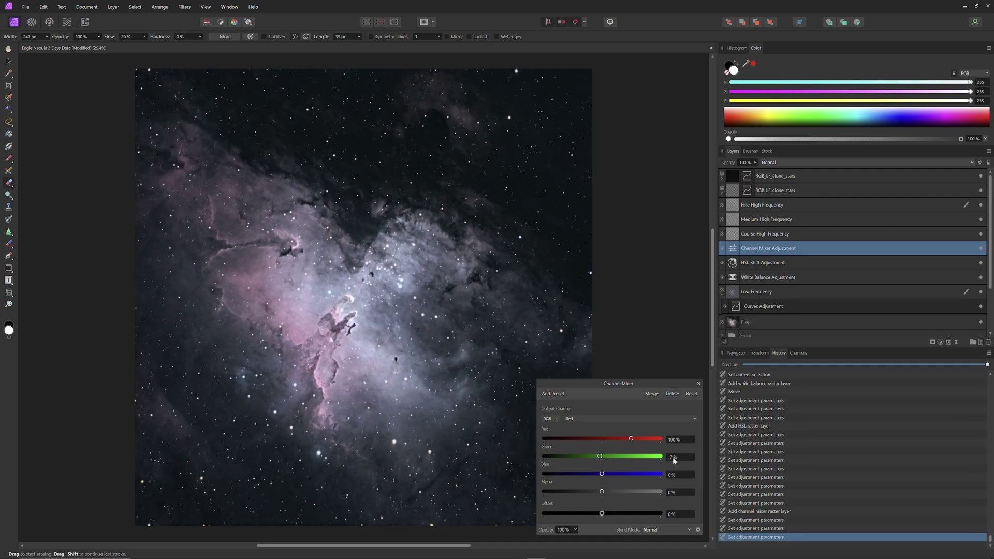
{"action": "scroll", "coordinate": [674, 461], "scroll_direction": "down", "scroll_amount": 2}
{"action": "scroll", "coordinate": [674, 476], "scroll_direction": "down", "scroll_amount": 3}
{"action": "left_click", "coordinate": [697, 384]}
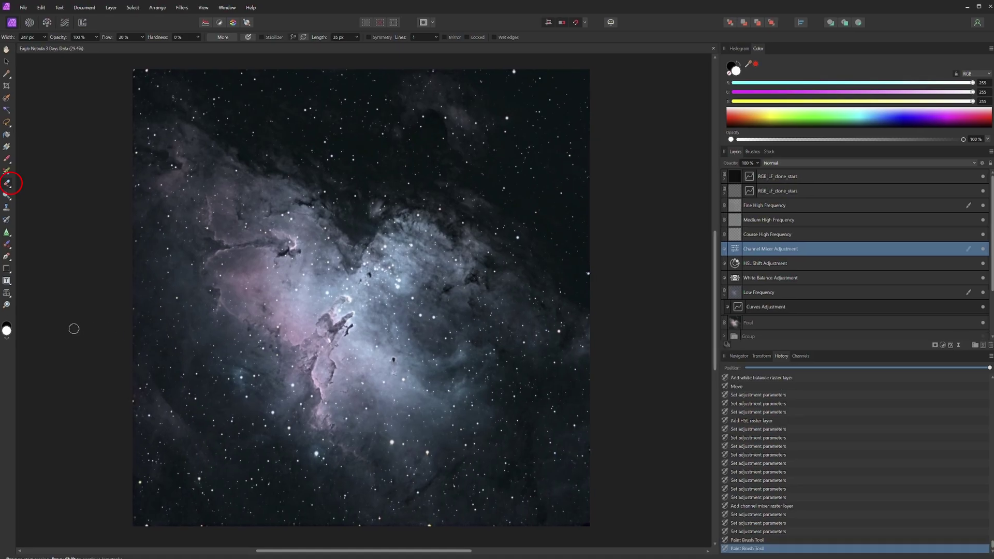
Erase the Channel Mixer effect over the left clouds and lower pillars using 869–2010 px brushes
{"action": "key", "text": "bracketright"}
{"action": "key", "text": "bracketright"}
{"action": "key", "text": "bracketright"}
{"action": "key", "text": "bracketright"}
{"action": "key", "text": "bracketright"}
{"action": "key", "text": "bracketright"}
{"action": "key", "text": "bracketright"}
{"action": "key", "text": "bracketright"}
{"action": "key", "text": "bracketright"}
{"action": "key", "text": "bracketright"}
{"action": "mouse_move", "coordinate": [244, 280]}
{"action": "left_mouse_down"}
{"action": "mouse_move", "coordinate": [233, 300]}
{"action": "mouse_move", "coordinate": [257, 312]}
{"action": "mouse_move", "coordinate": [240, 258]}
{"action": "mouse_move", "coordinate": [320, 385]}
{"action": "mouse_move", "coordinate": [308, 372]}
{"action": "mouse_move", "coordinate": [322, 424]}
{"action": "mouse_move", "coordinate": [318, 404]}
{"action": "left_mouse_up"}
{"action": "key", "text": "bracketright"}
{"action": "key", "text": "bracketright"}
{"action": "key", "text": "bracketright"}
{"action": "key", "text": "bracketright"}
{"action": "key", "text": "bracketright"}
{"action": "key", "text": "bracketright"}
{"action": "key", "text": "bracketright"}
{"action": "key", "text": "bracketright"}
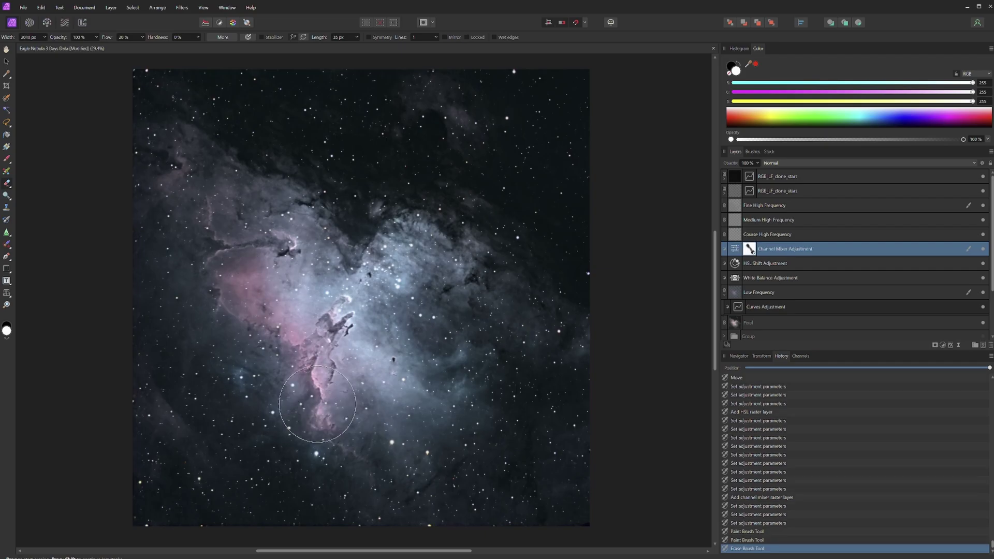
{"action": "mouse_move", "coordinate": [211, 248]}
{"action": "left_mouse_down"}
{"action": "mouse_move", "coordinate": [233, 295]}
{"action": "mouse_move", "coordinate": [206, 256]}
{"action": "mouse_move", "coordinate": [226, 192]}
{"action": "mouse_move", "coordinate": [237, 219]}
{"action": "mouse_move", "coordinate": [216, 257]}
{"action": "mouse_move", "coordinate": [269, 250]}
{"action": "mouse_move", "coordinate": [252, 245]}
{"action": "mouse_move", "coordinate": [188, 156]}
{"action": "left_mouse_up"}
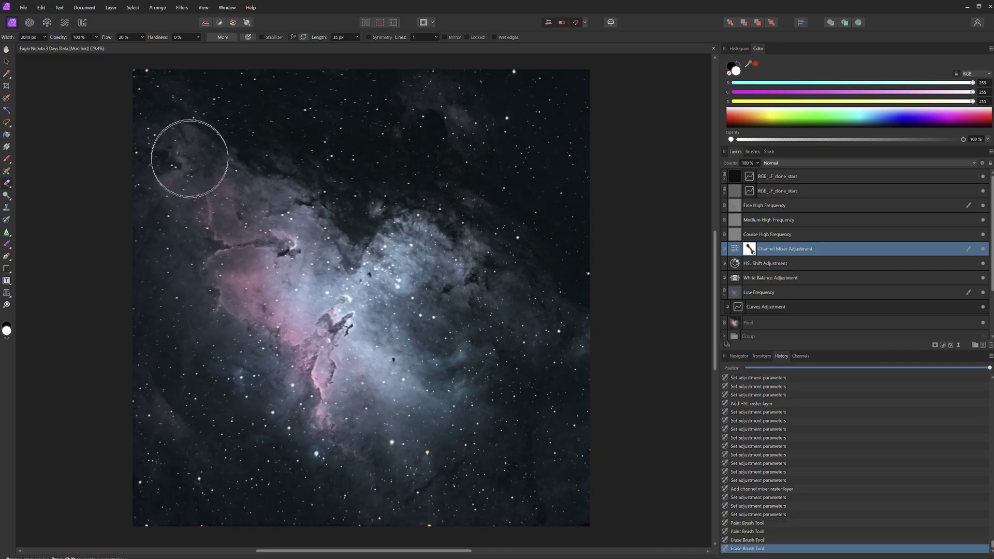
{"action": "left_click_drag", "start_coordinate": [252, 373], "coordinate": [366, 465]}
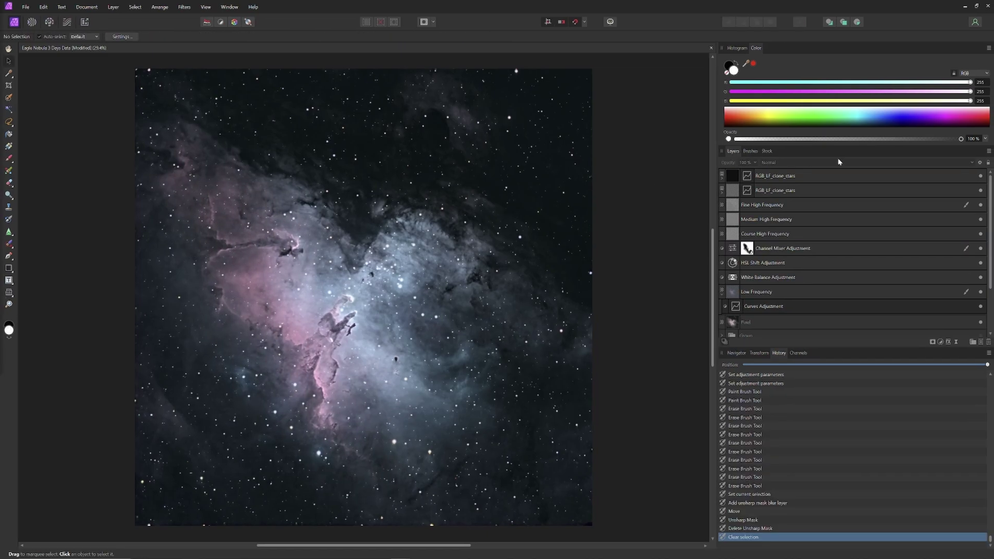
Add a live Unsharp Mask filter above the Course High Frequency layer
{"action": "left_click", "coordinate": [766, 235]}
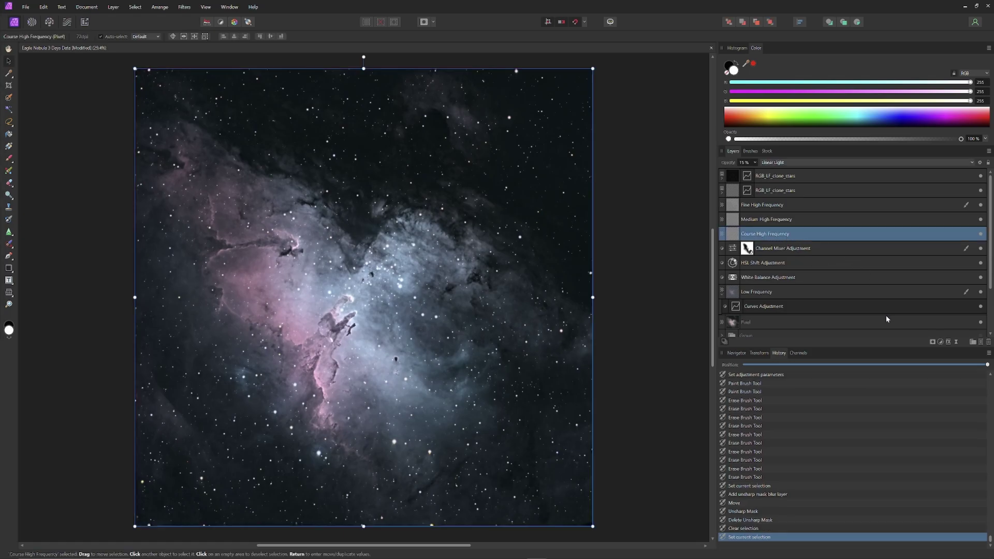
{"action": "left_click", "coordinate": [955, 342]}
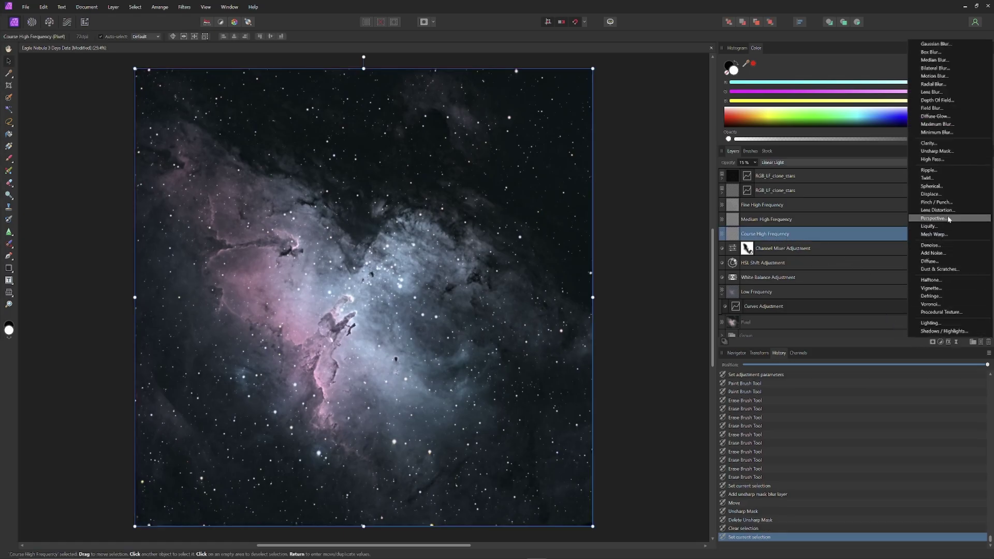
{"action": "left_click", "coordinate": [936, 150]}
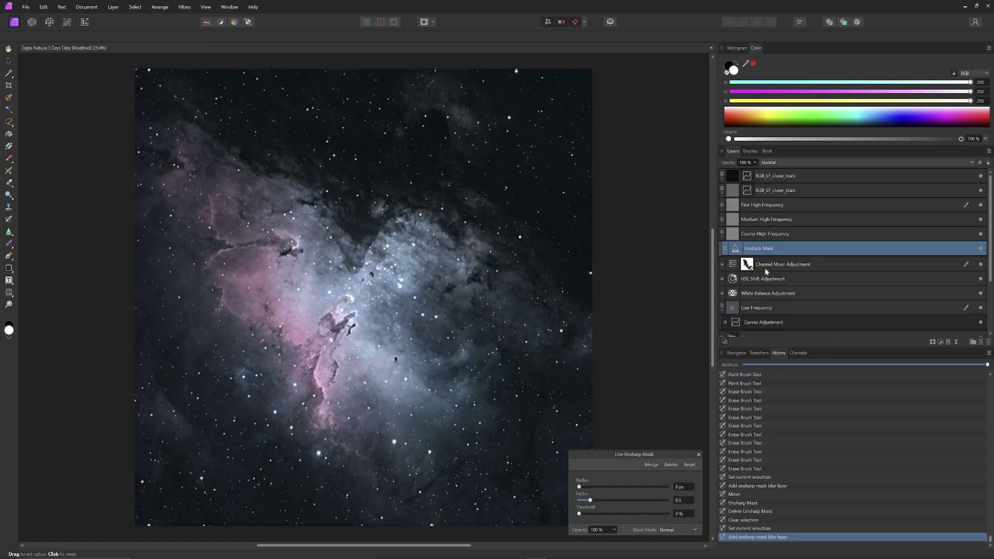
{"action": "left_click_drag", "start_coordinate": [765, 250], "coordinate": [766, 262]}
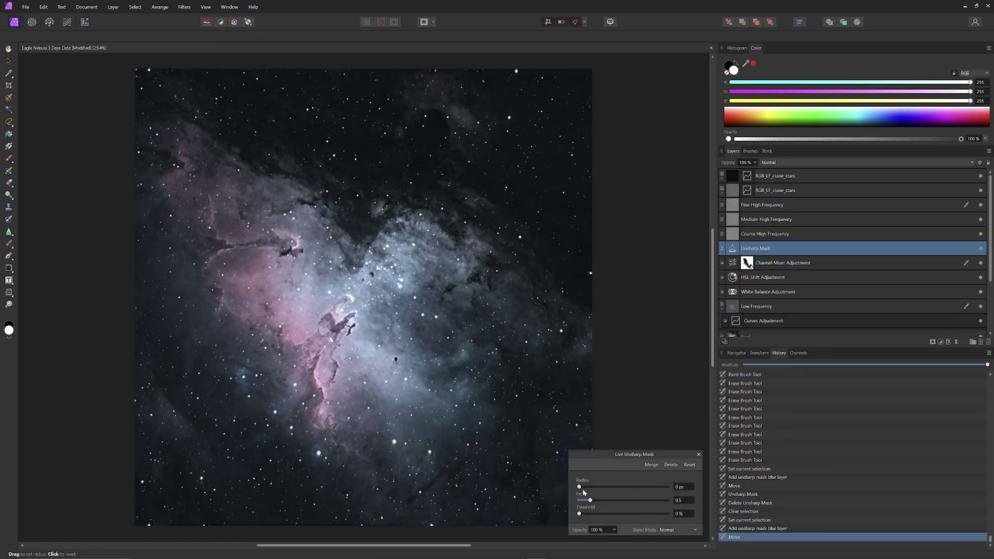
Set the Unsharp Mask radius to 0.9 px and the factor to about 0.95
{"action": "left_click_drag", "start_coordinate": [580, 487], "coordinate": [593, 490]}
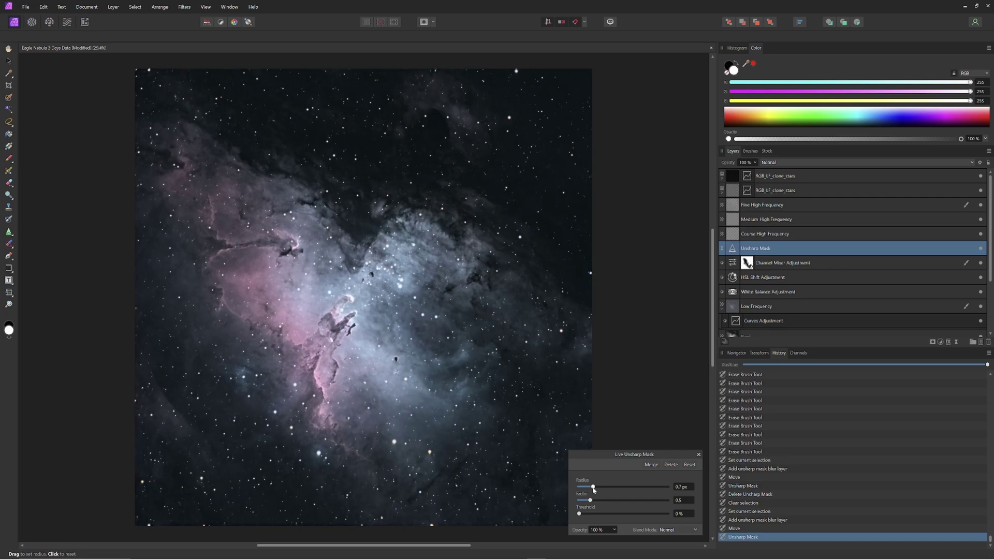
{"action": "left_click_drag", "start_coordinate": [592, 488], "coordinate": [595, 489]}
{"action": "left_click_drag", "start_coordinate": [596, 489], "coordinate": [613, 504]}
{"action": "mouse_move", "coordinate": [613, 503]}
{"action": "left_mouse_down"}
{"action": "mouse_move", "coordinate": [579, 505]}
{"action": "mouse_move", "coordinate": [600, 505]}
{"action": "left_mouse_up"}
{"action": "left_click", "coordinate": [698, 454]}
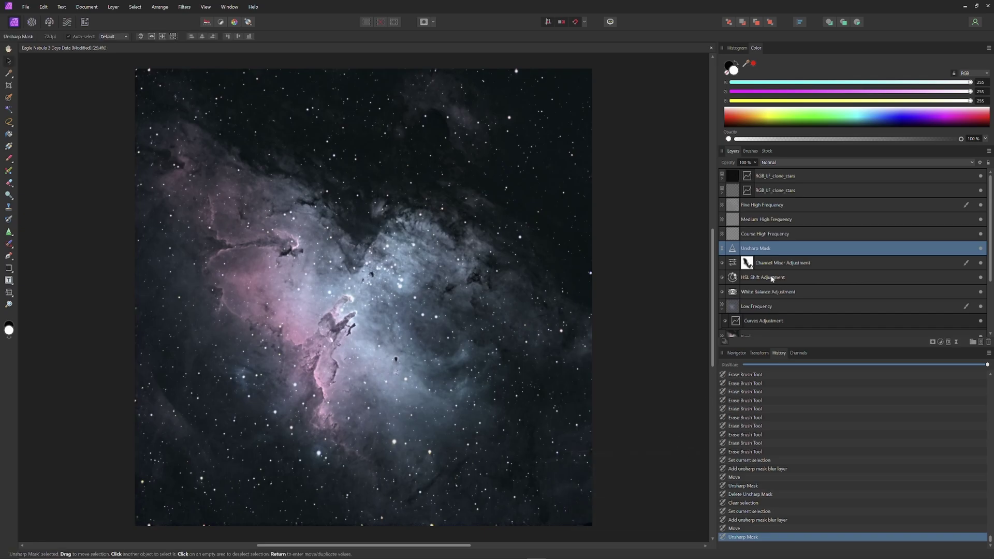
Add a live Clarity filter, reset it, and keep its strength at about 3%
{"action": "left_click", "coordinate": [956, 344]}
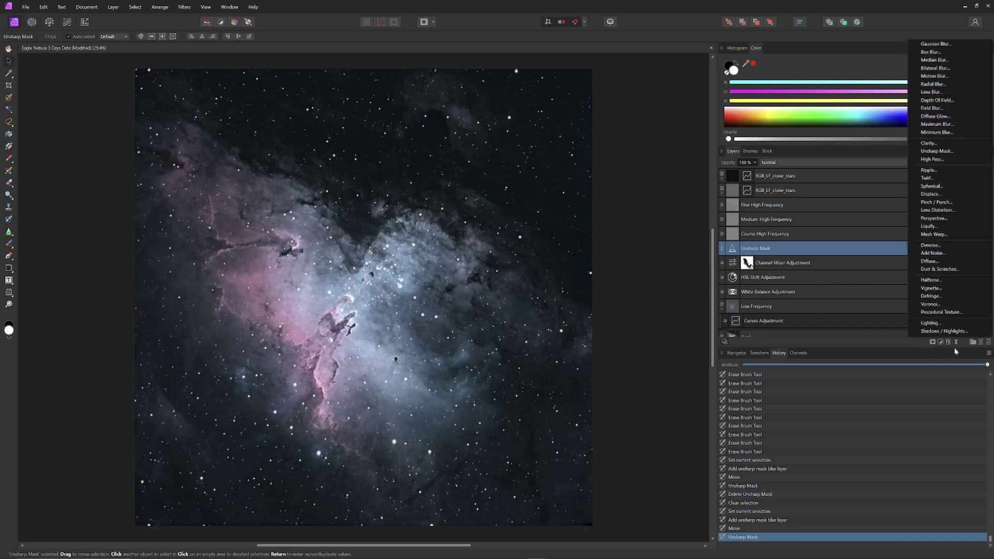
{"action": "left_click", "coordinate": [928, 143]}
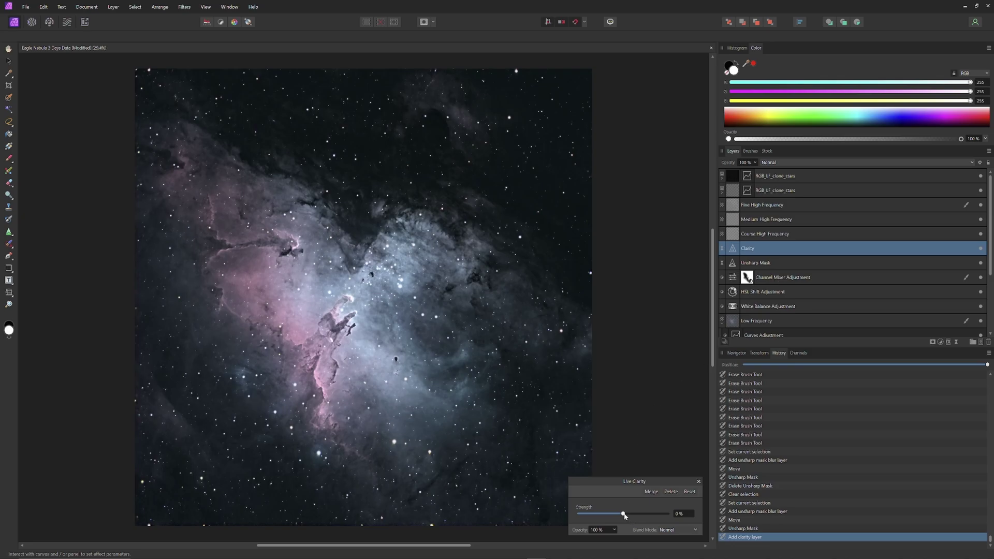
{"action": "left_click_drag", "start_coordinate": [623, 513], "coordinate": [615, 515]}
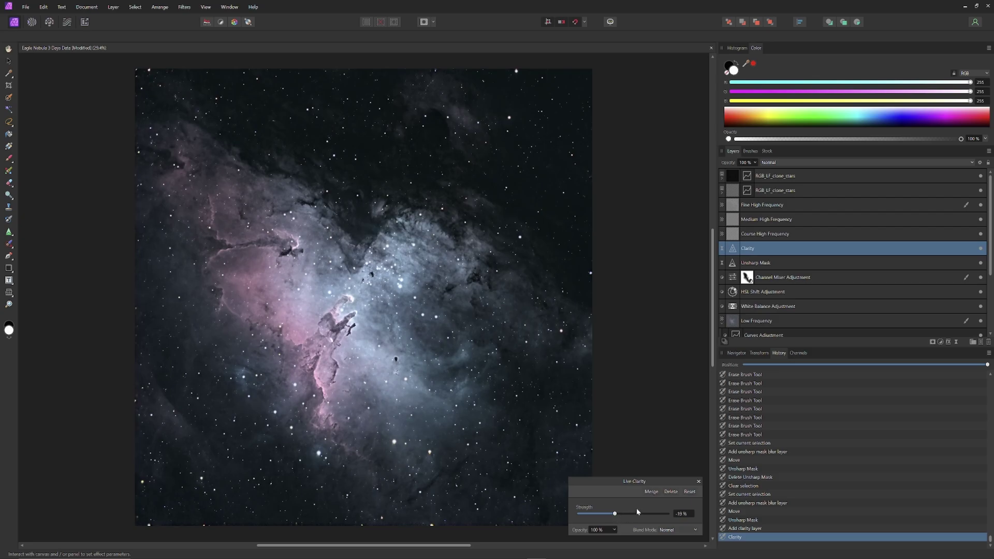
{"action": "left_click", "coordinate": [691, 492]}
{"action": "left_click_drag", "start_coordinate": [624, 514], "coordinate": [623, 515]}
{"action": "scroll", "coordinate": [682, 514], "scroll_direction": "down", "scroll_amount": 1}
{"action": "left_click", "coordinate": [698, 481]}
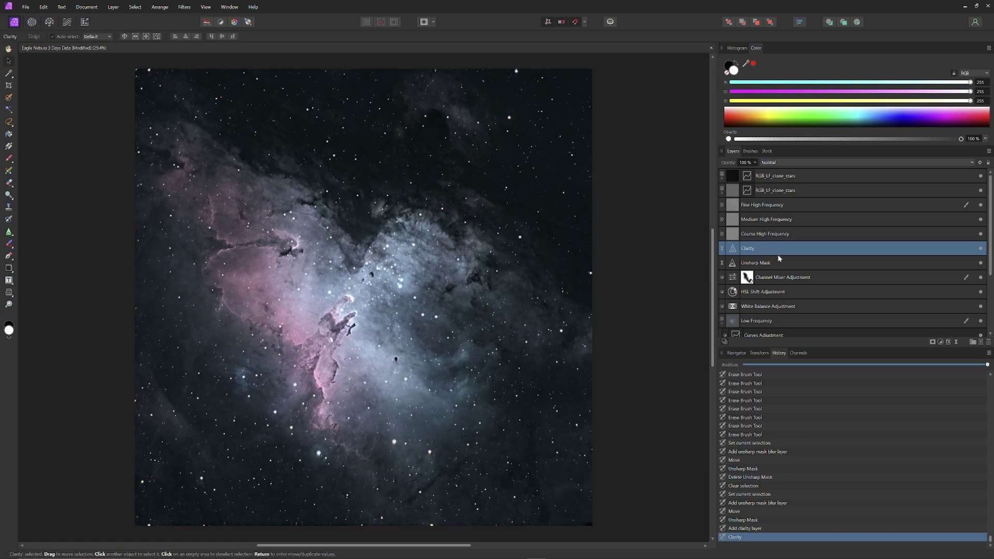
Add a live High Pass filter in Soft Light blend mode with a 0.6 px radius
{"action": "left_click", "coordinate": [955, 342]}
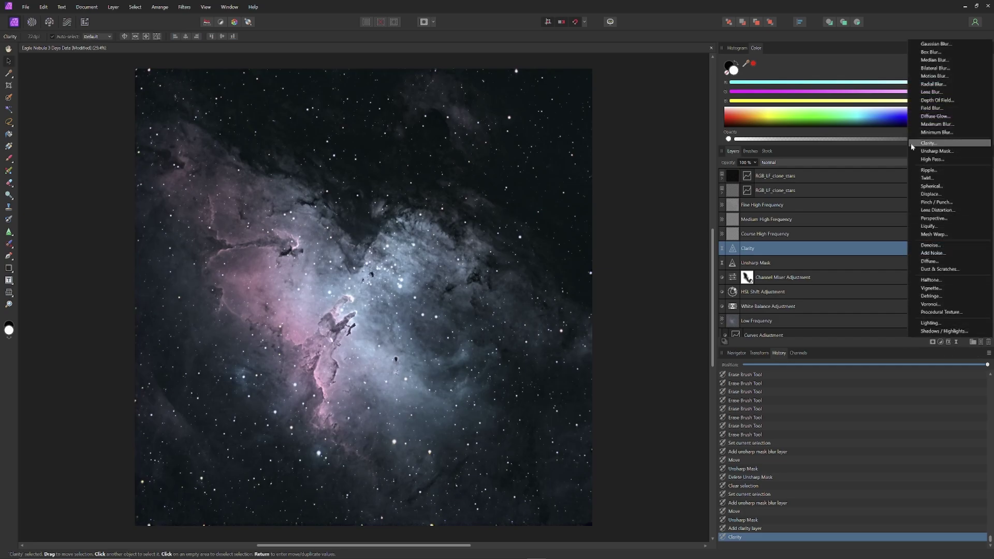
{"action": "left_click", "coordinate": [929, 159]}
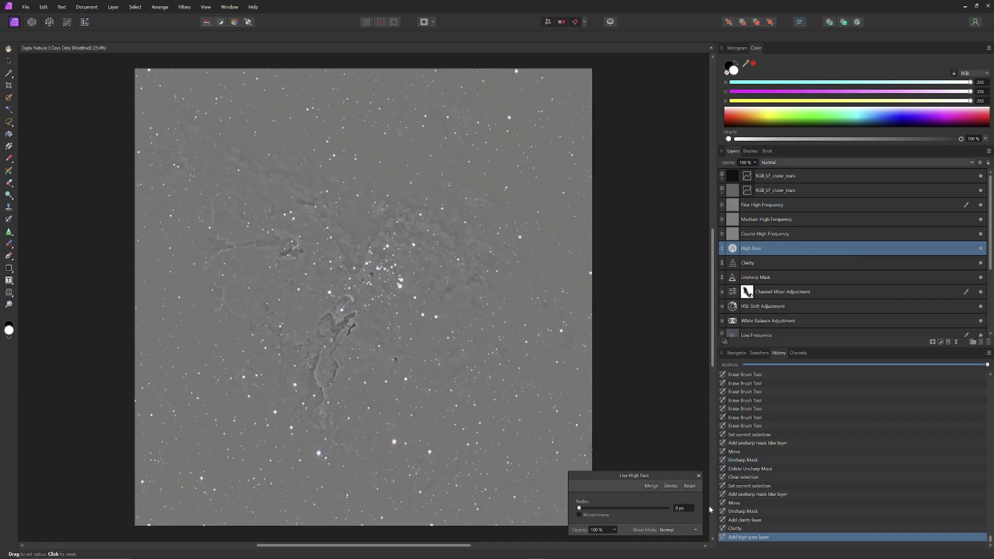
{"action": "left_click", "coordinate": [694, 530]}
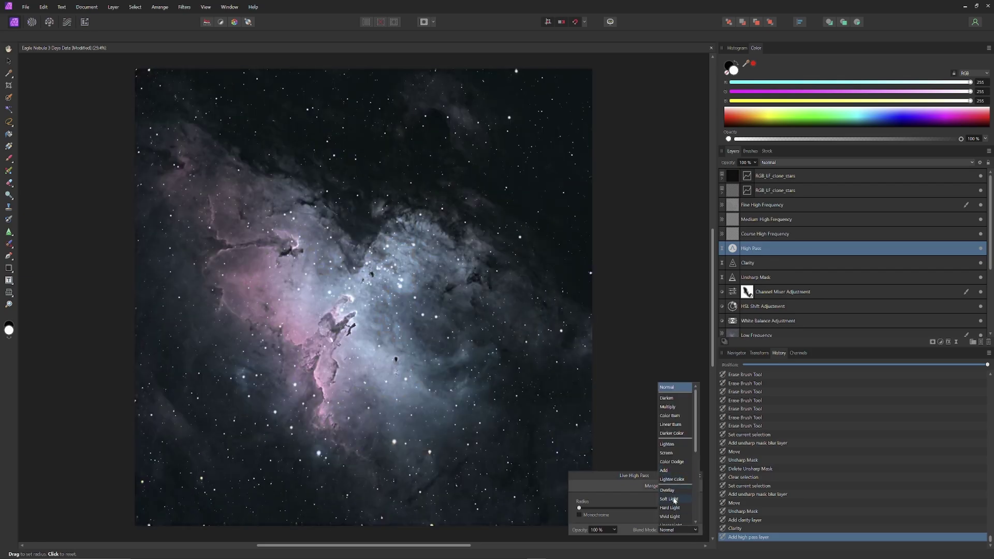
{"action": "left_click", "coordinate": [675, 499]}
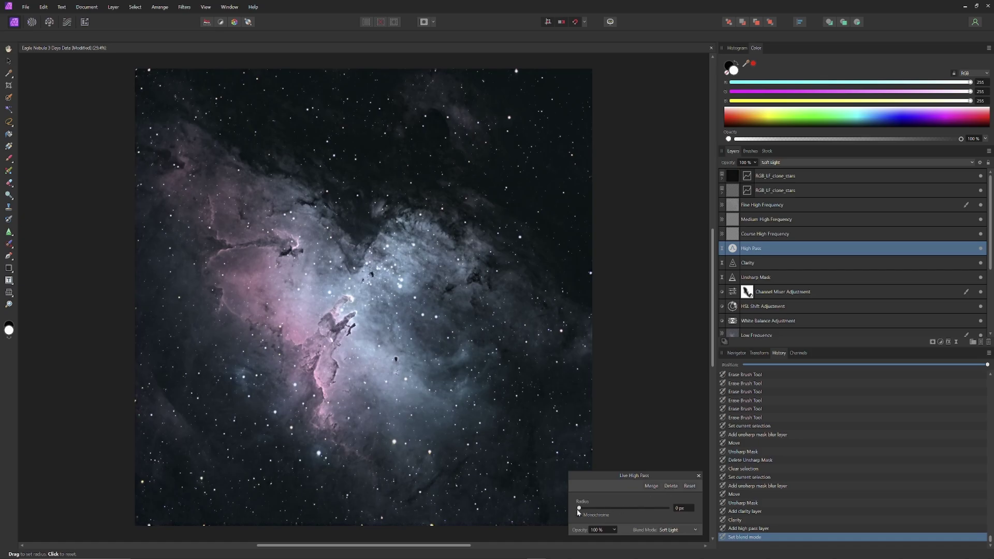
{"action": "left_click_drag", "start_coordinate": [579, 509], "coordinate": [588, 508]}
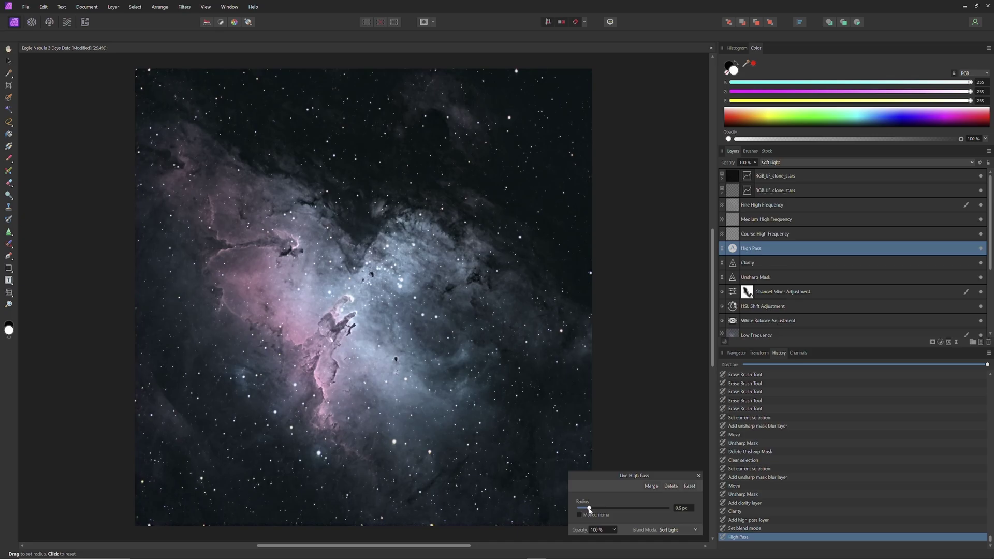
{"action": "left_click_drag", "start_coordinate": [589, 509], "coordinate": [589, 508]}
{"action": "left_click", "coordinate": [698, 475]}
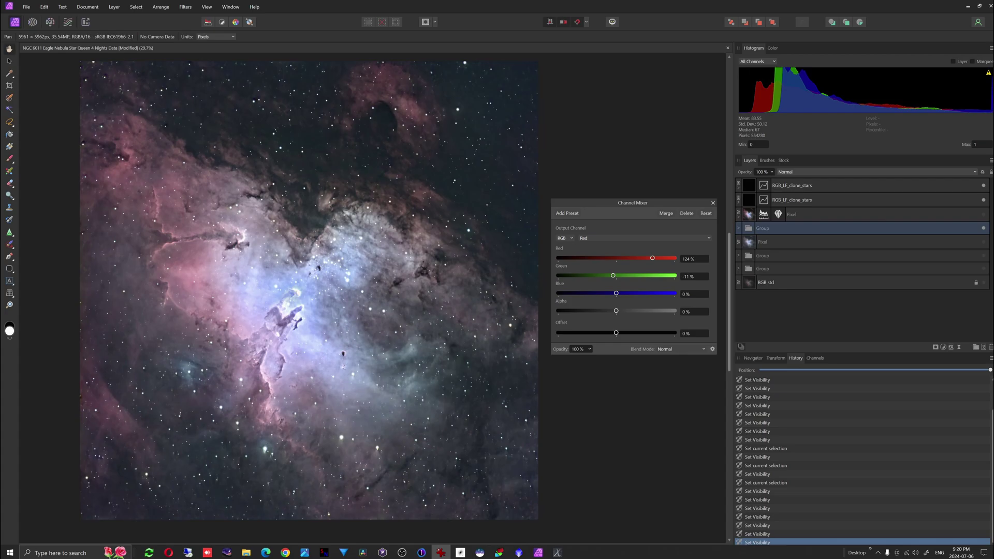
Dismiss the open Channel Mixer dialog on the four-nights Eagle Nebula document
{"action": "key", "text": "Return"}
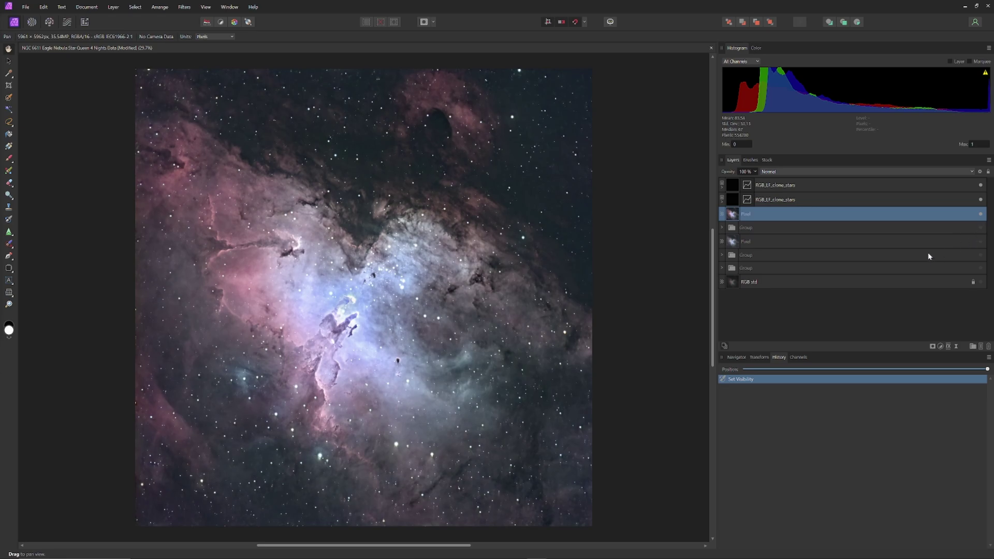
Hide both RGB_LF_clone_stars layers and add a Levels adjustment layer
{"action": "left_click", "coordinate": [980, 184]}
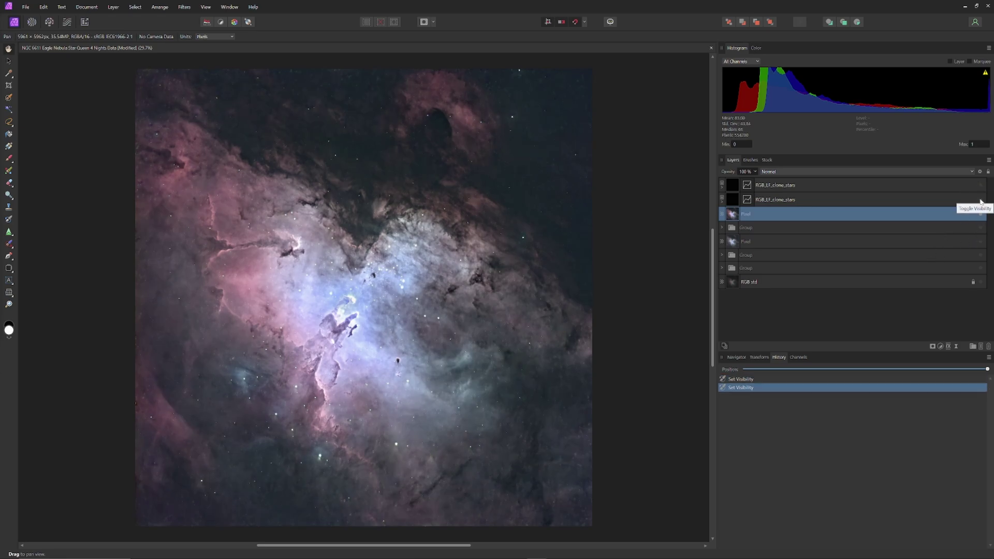
{"action": "left_click", "coordinate": [980, 201]}
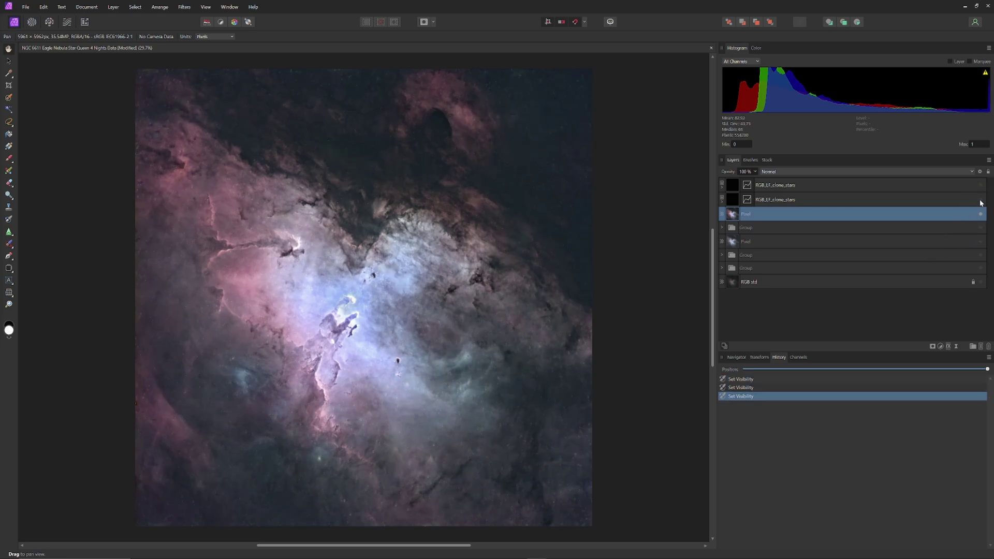
{"action": "left_click", "coordinate": [941, 346]}
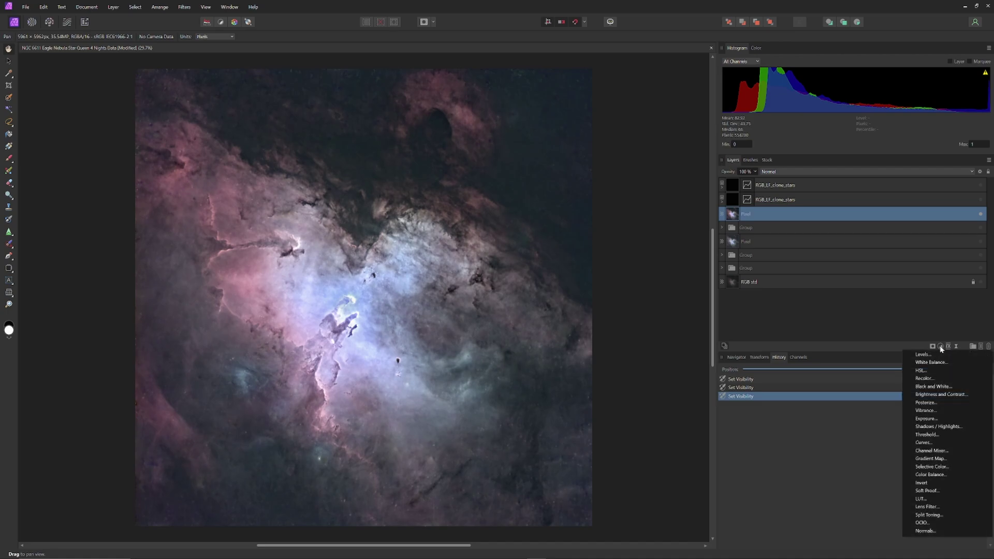
{"action": "left_click", "coordinate": [926, 355]}
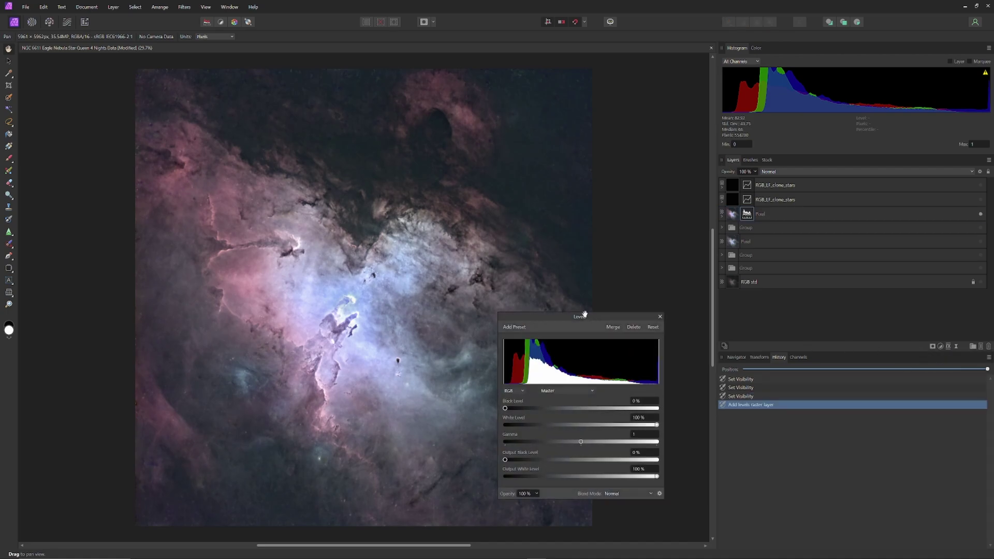
Move the Levels dialog aside, restore the histogram, and step its channel through Red and Green
{"action": "left_click_drag", "start_coordinate": [530, 315], "coordinate": [625, 320]}
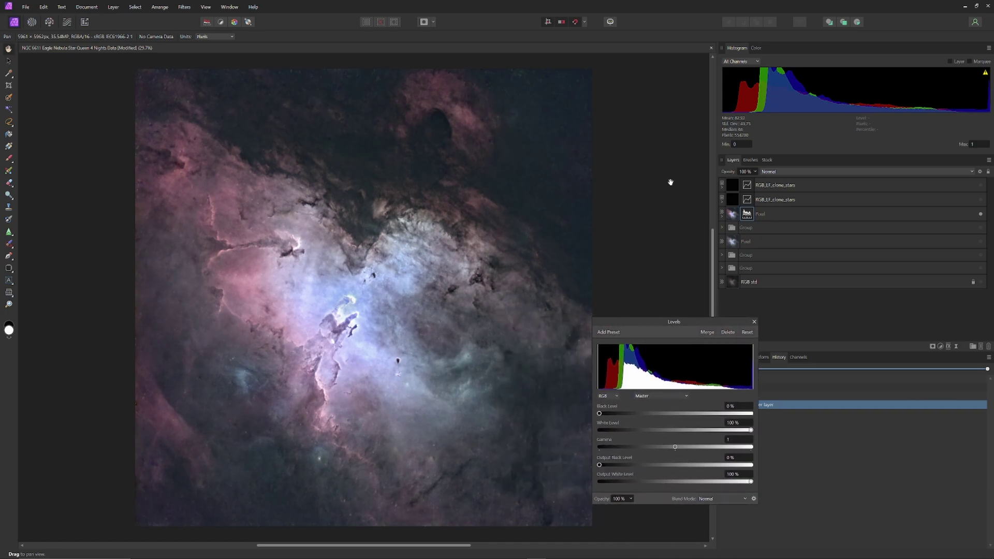
{"action": "left_click", "coordinate": [756, 48]}
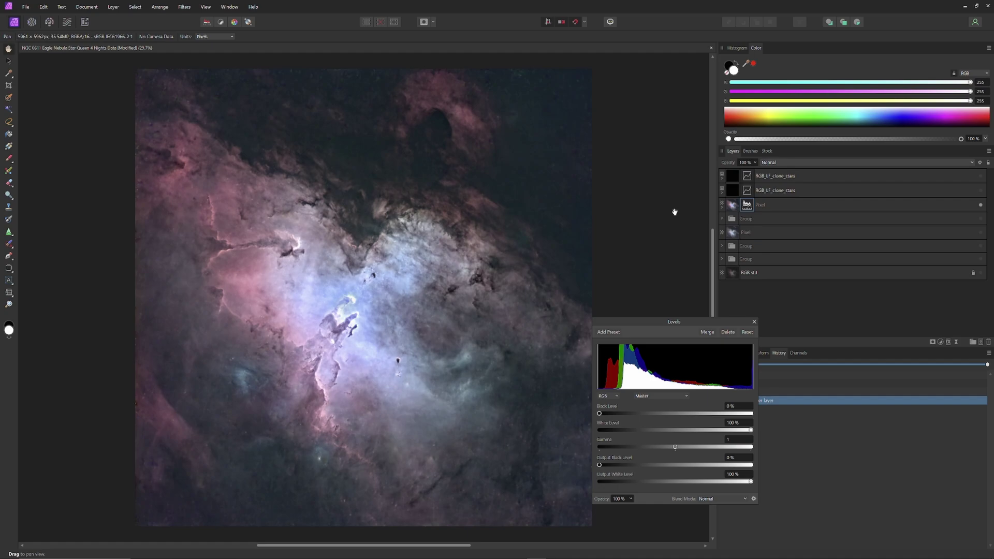
{"action": "left_click", "coordinate": [733, 51]}
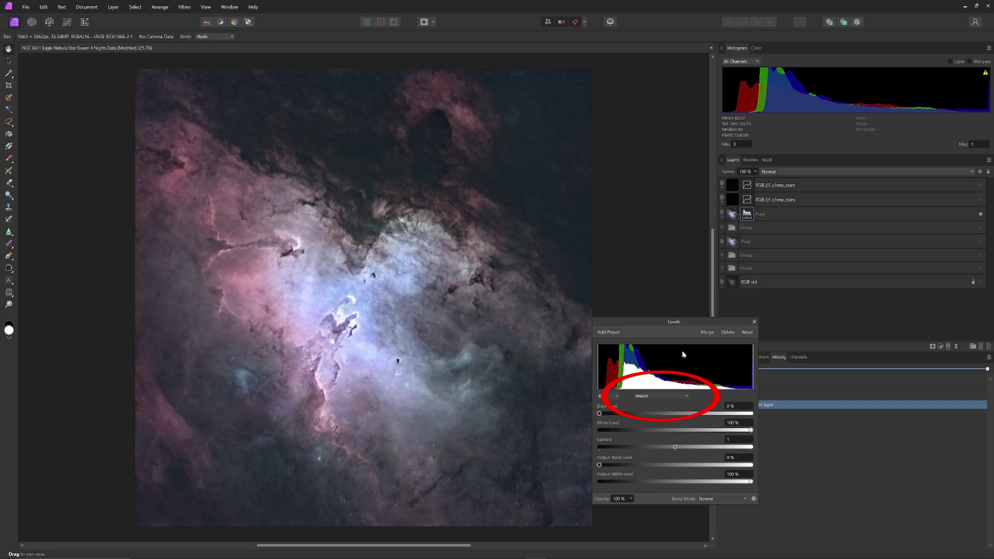
{"action": "left_click", "coordinate": [685, 397]}
{"action": "left_click", "coordinate": [666, 413]}
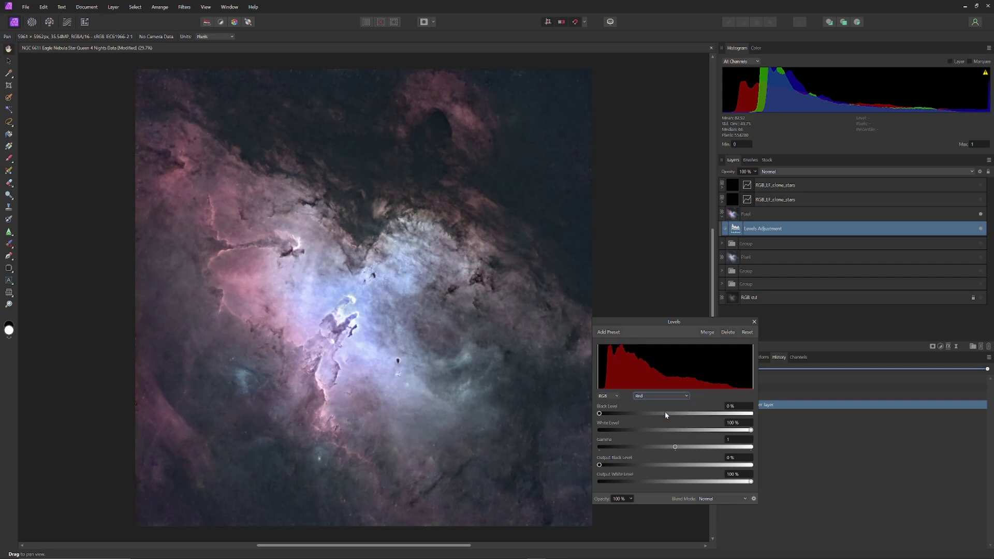
{"action": "left_click", "coordinate": [685, 395]}
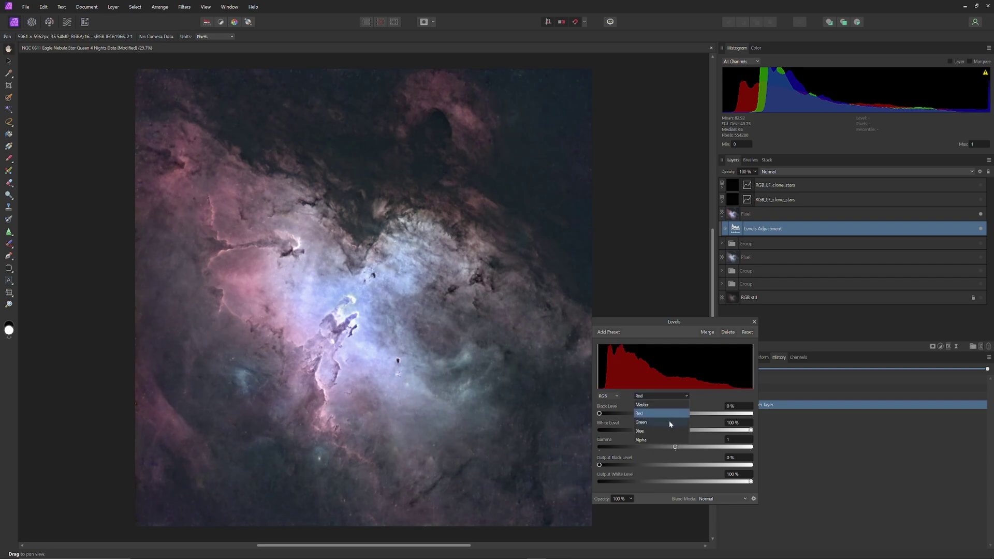
{"action": "left_click", "coordinate": [669, 424]}
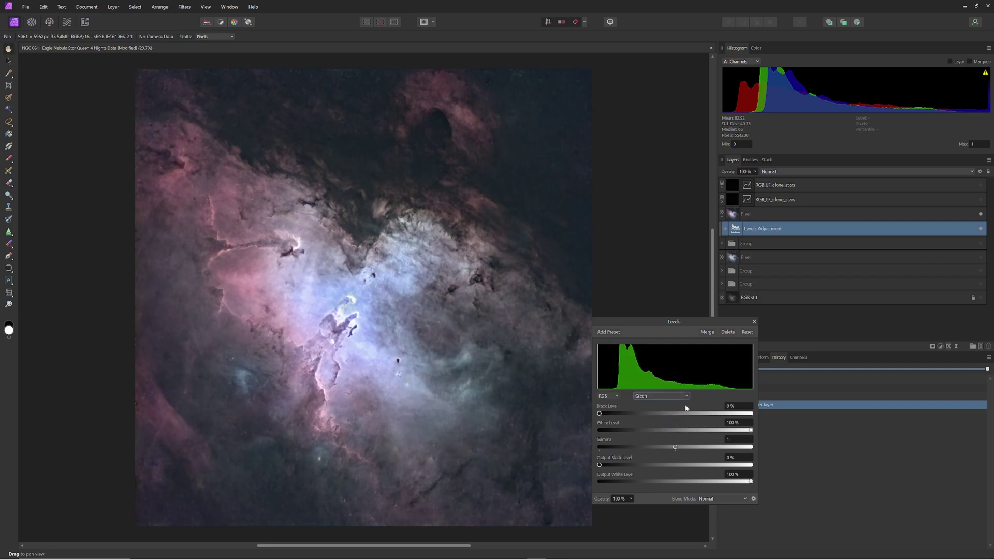
{"action": "left_click", "coordinate": [685, 396]}
Switch Levels to the Red channel and raise its black level to 3%
{"action": "left_click", "coordinate": [663, 430]}
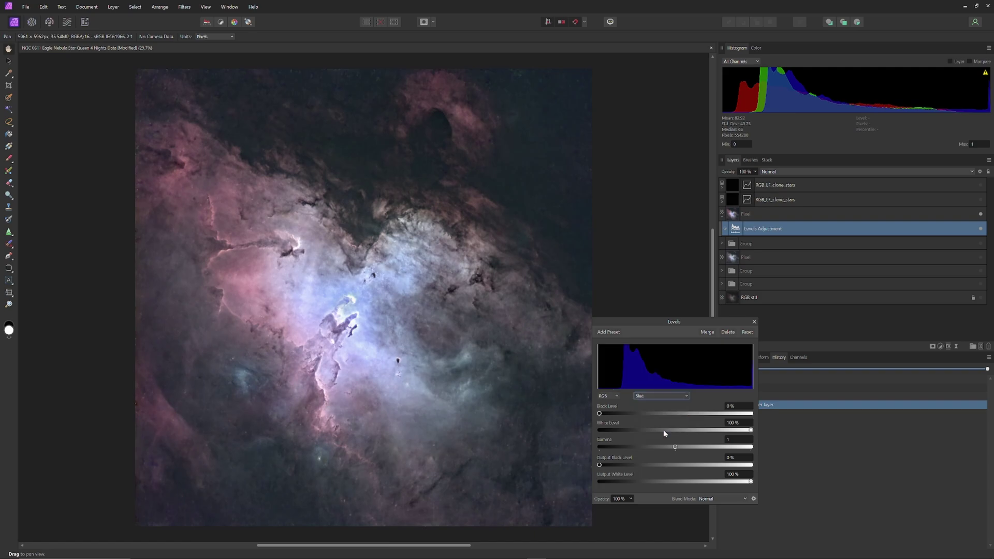
{"action": "left_click", "coordinate": [686, 396]}
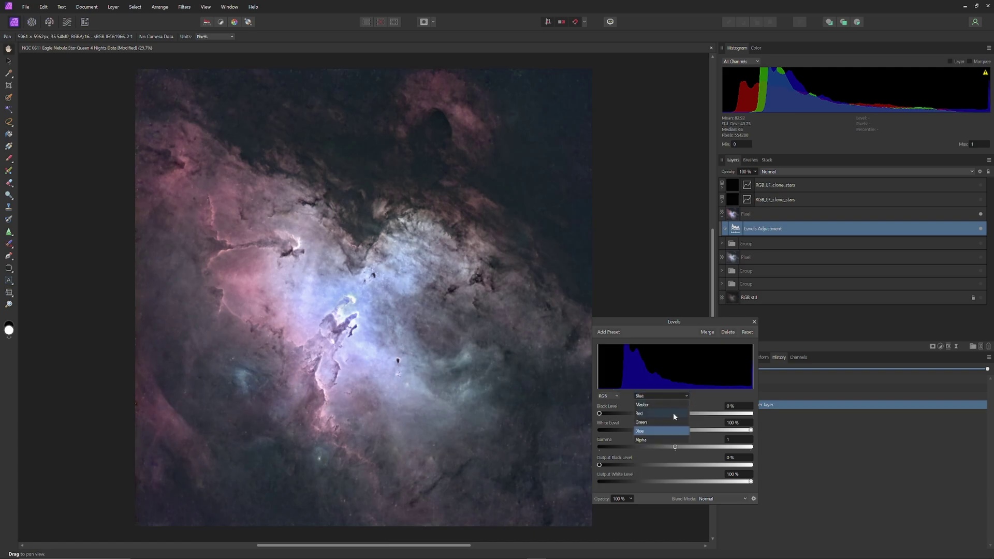
{"action": "left_click", "coordinate": [674, 413]}
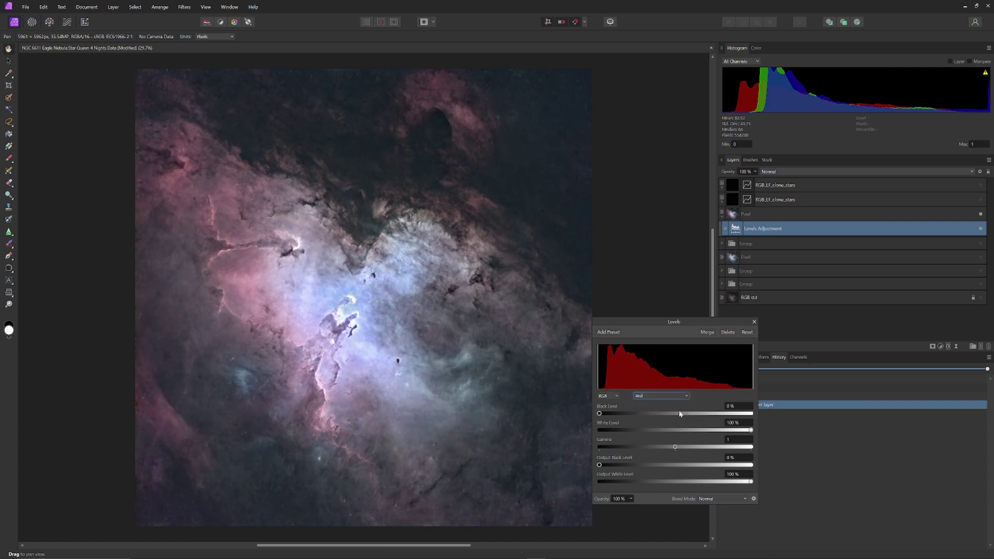
{"action": "left_click", "coordinate": [599, 414]}
{"action": "mouse_move", "coordinate": [599, 414]}
{"action": "left_mouse_down"}
{"action": "mouse_move", "coordinate": [618, 424]}
{"action": "mouse_move", "coordinate": [592, 418]}
{"action": "left_mouse_up"}
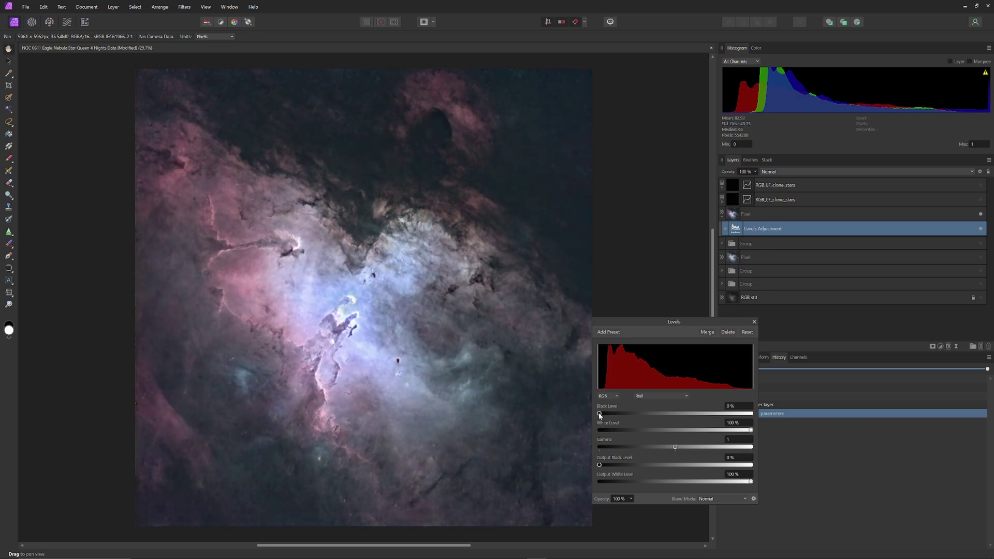
{"action": "left_click_drag", "start_coordinate": [599, 414], "coordinate": [604, 415]}
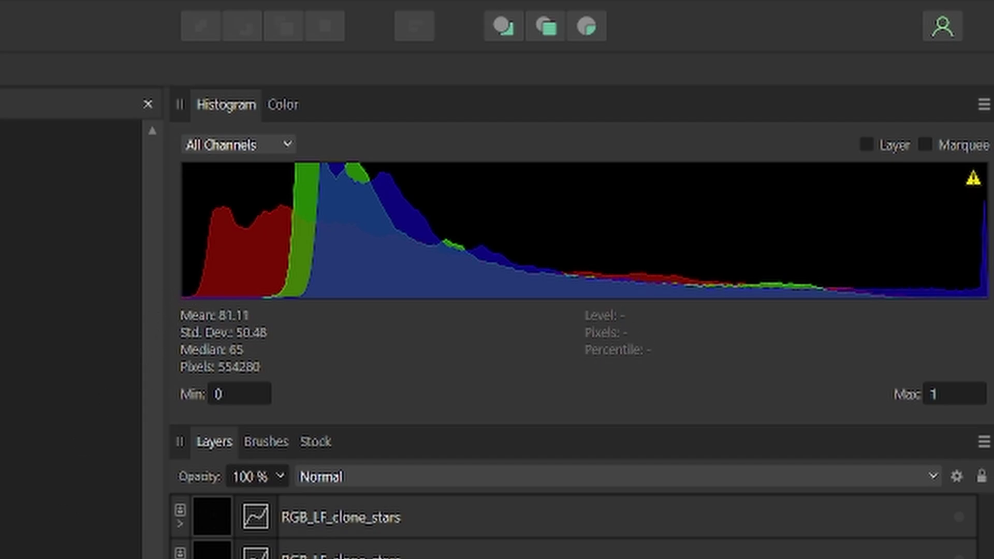
Show only the red channel in the histogram and trim the red white level to about 97%
{"action": "left_click", "coordinate": [283, 142]}
{"action": "left_click", "coordinate": [216, 198]}
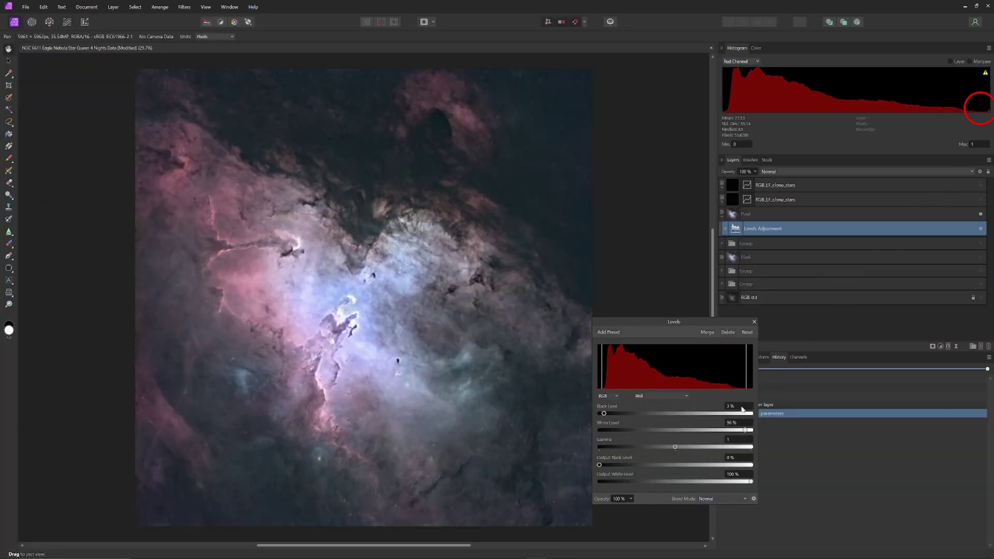
{"action": "left_click_drag", "start_coordinate": [741, 424], "coordinate": [742, 427]}
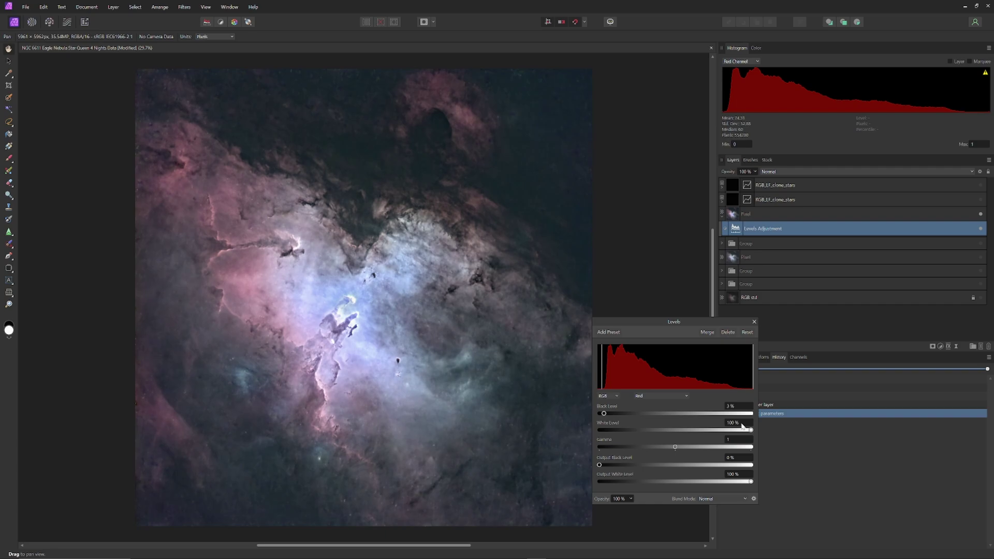
Show the green channel in the histogram and raise the green black level to 10%
{"action": "scroll", "coordinate": [660, 396], "scroll_direction": "down", "scroll_amount": 1}
{"action": "left_click", "coordinate": [757, 62]}
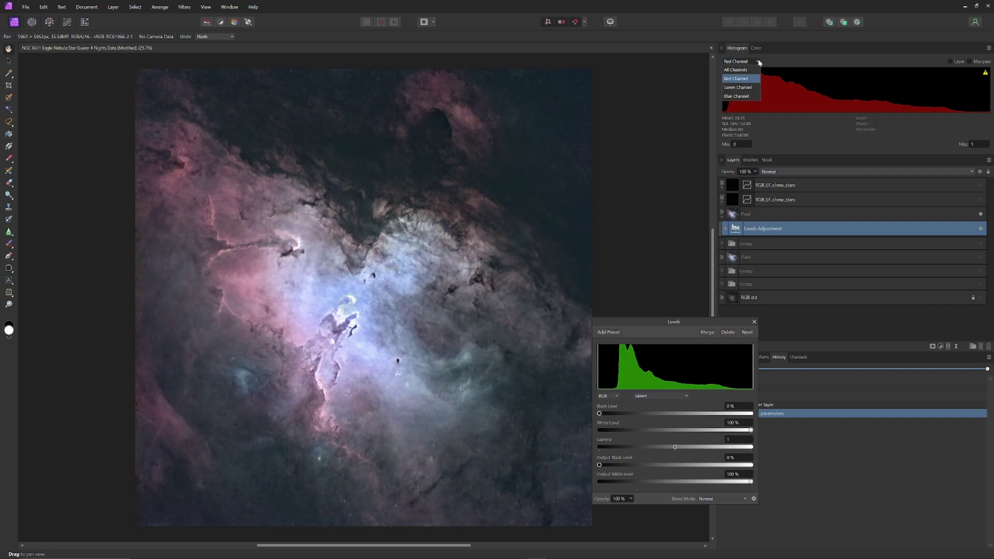
{"action": "left_click", "coordinate": [745, 88]}
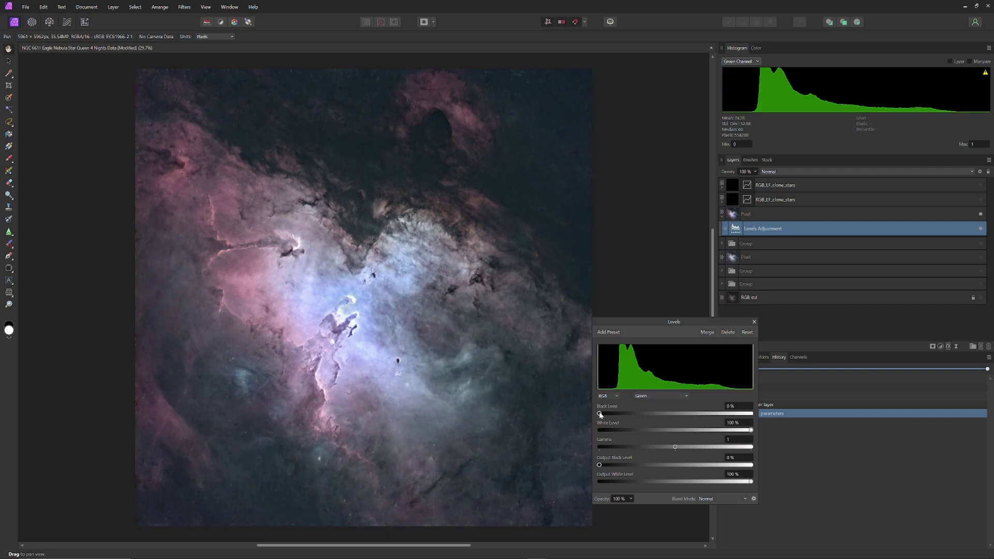
{"action": "left_click_drag", "start_coordinate": [599, 413], "coordinate": [614, 415]}
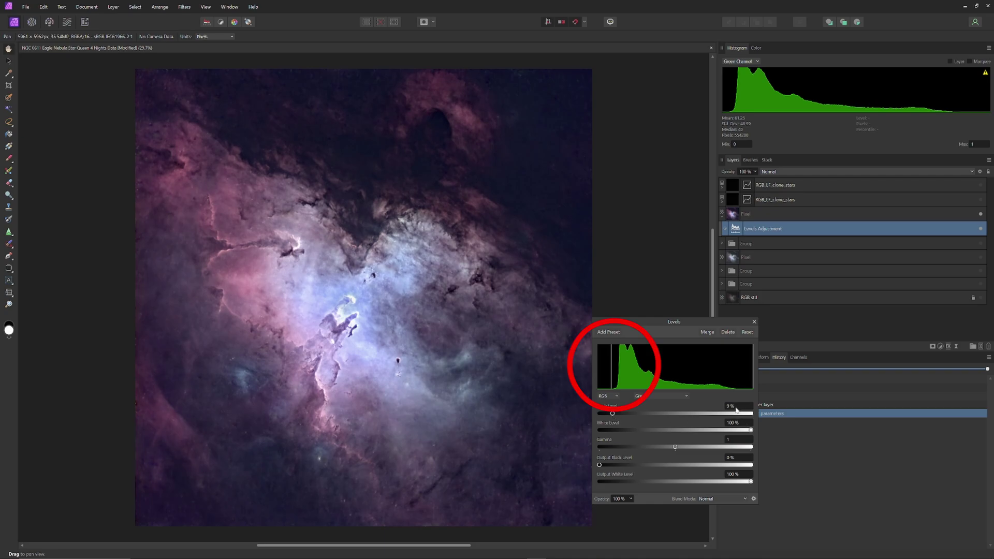
{"action": "scroll", "coordinate": [736, 409], "scroll_direction": "up", "scroll_amount": 1}
{"action": "scroll", "coordinate": [736, 409], "scroll_direction": "up", "scroll_amount": 1}
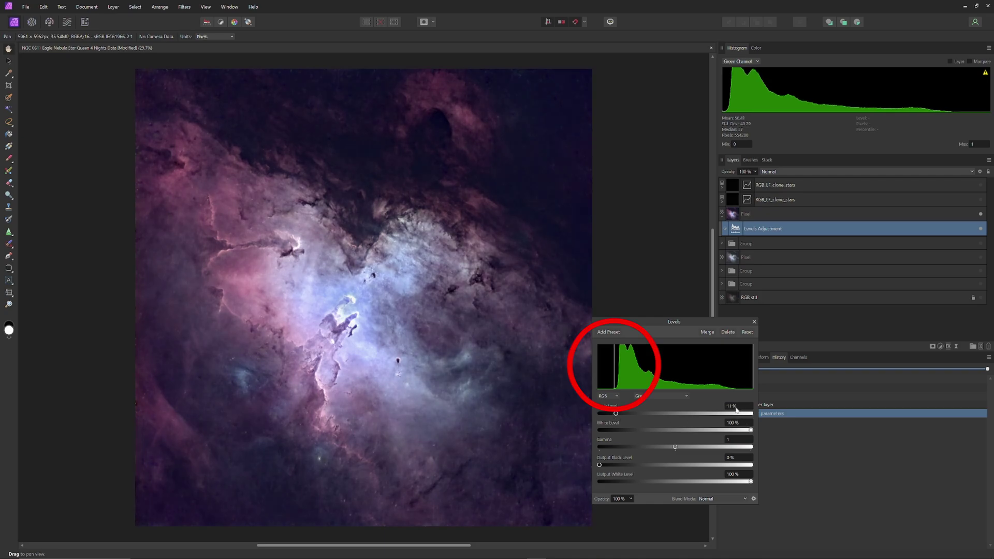
{"action": "scroll", "coordinate": [736, 409], "scroll_direction": "down", "scroll_amount": 1}
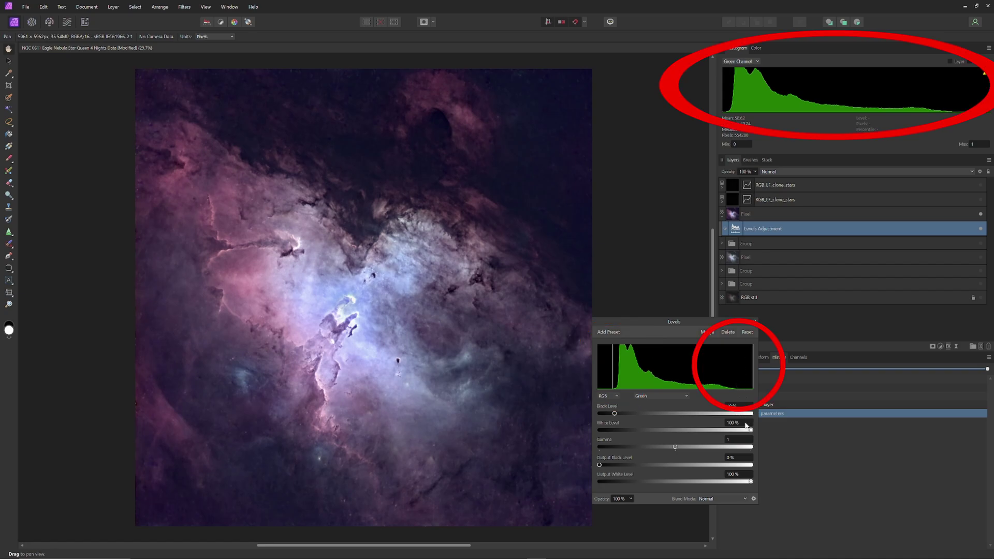
Pull the green white level just below 100%, to about 98%
{"action": "left_click_drag", "start_coordinate": [751, 430], "coordinate": [746, 430]}
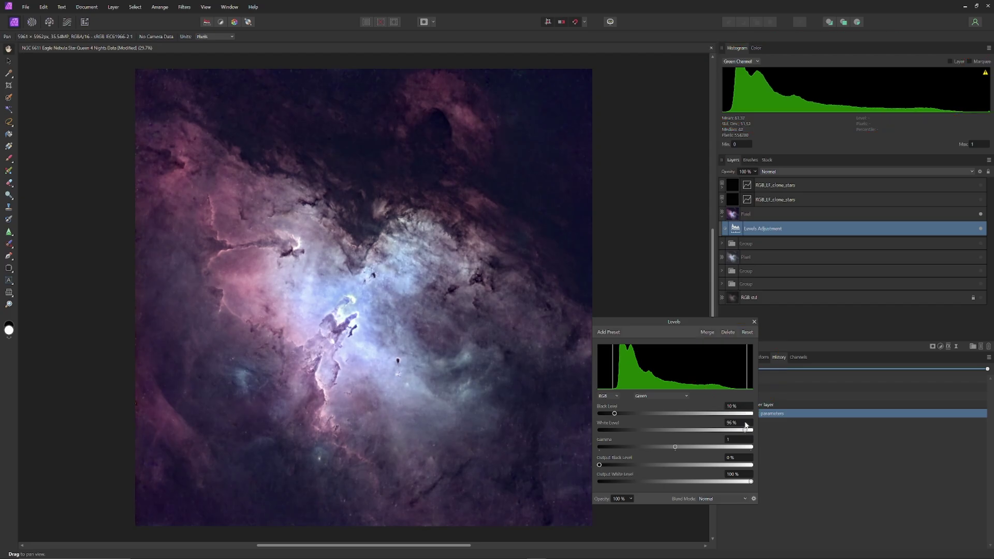
{"action": "left_click_drag", "start_coordinate": [745, 430], "coordinate": [746, 426]}
{"action": "left_click", "coordinate": [678, 396]}
Switch Levels and the histogram to Blue, raising the blue black level to 13%
{"action": "left_click", "coordinate": [654, 430]}
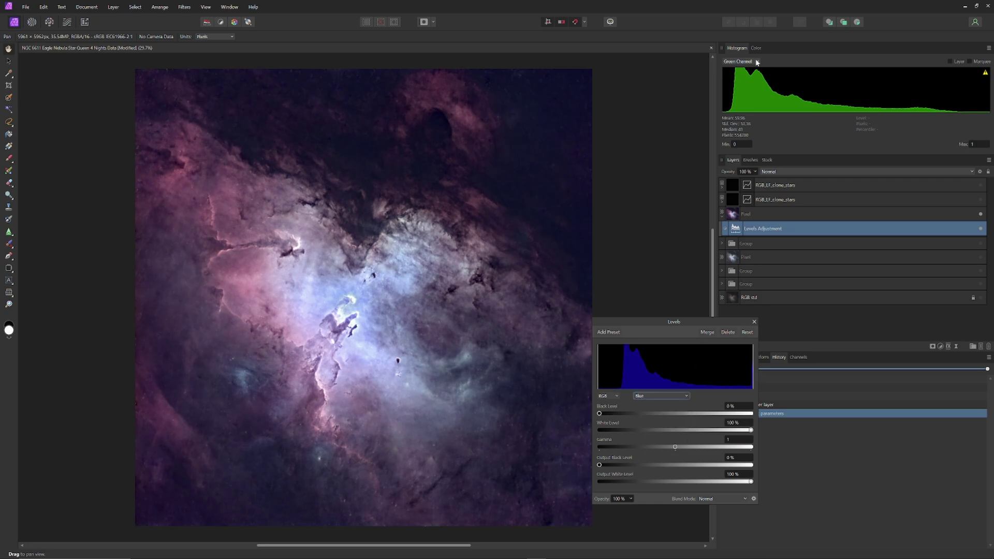
{"action": "left_click", "coordinate": [756, 61]}
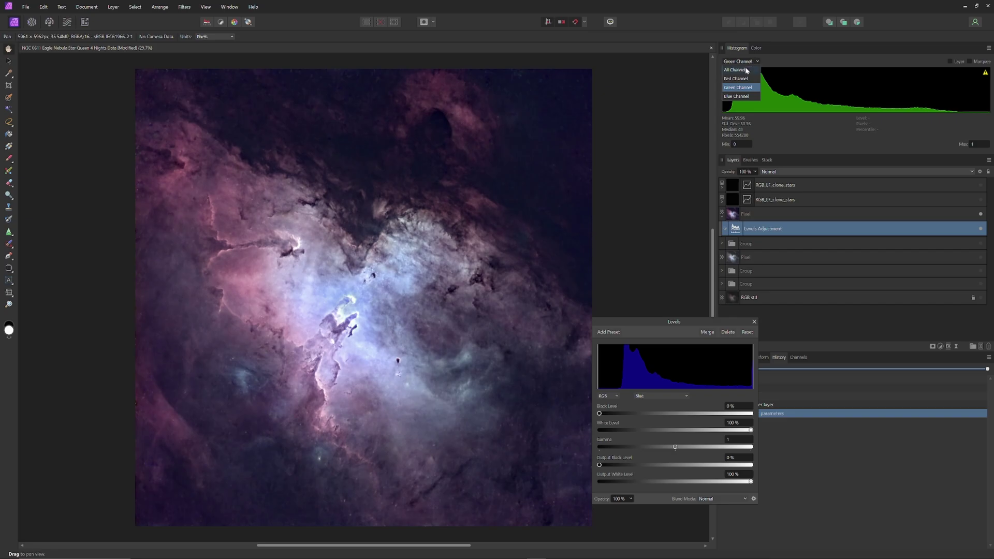
{"action": "left_click", "coordinate": [742, 98]}
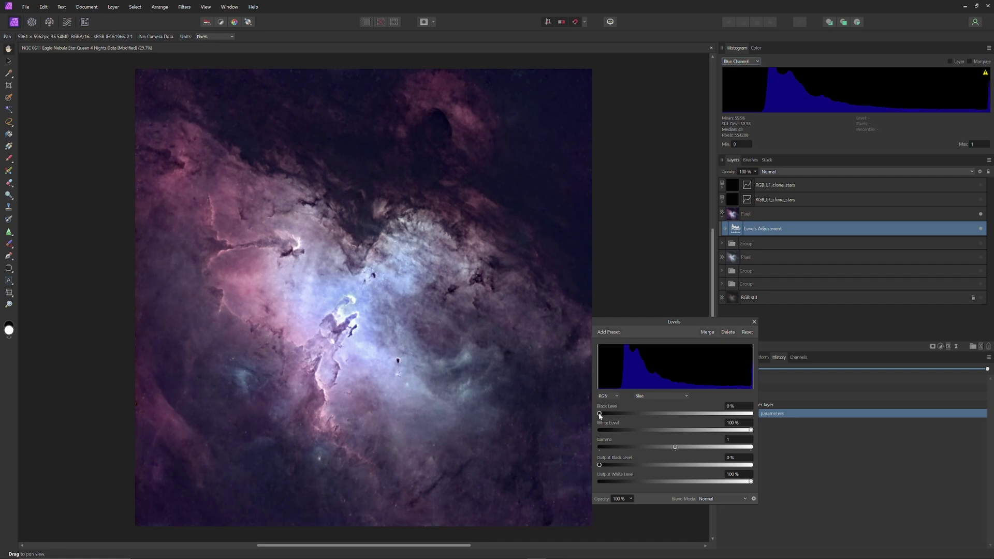
{"action": "left_click_drag", "start_coordinate": [600, 413], "coordinate": [617, 415]}
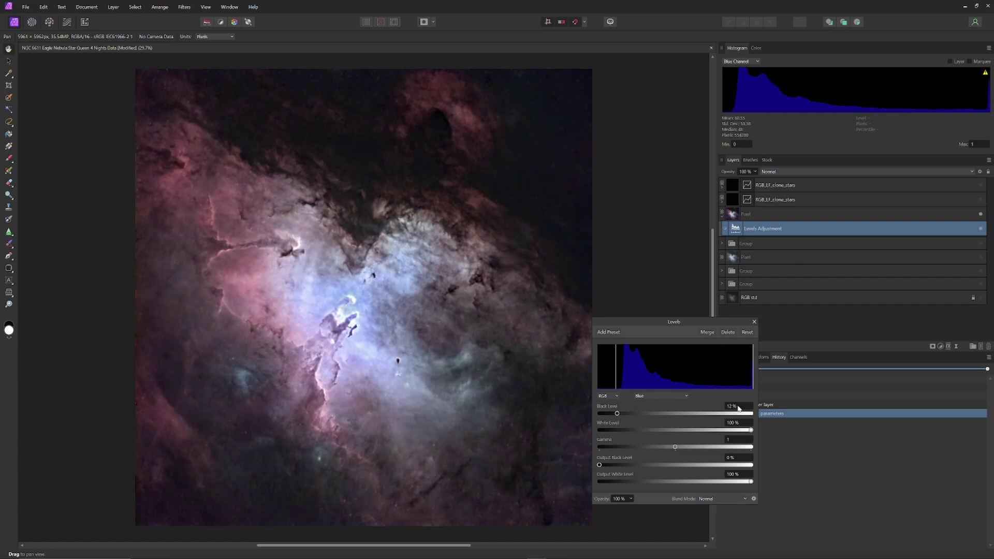
{"action": "scroll", "coordinate": [738, 408], "scroll_direction": "up", "scroll_amount": 1}
{"action": "scroll", "coordinate": [737, 408], "scroll_direction": "up", "scroll_amount": 1}
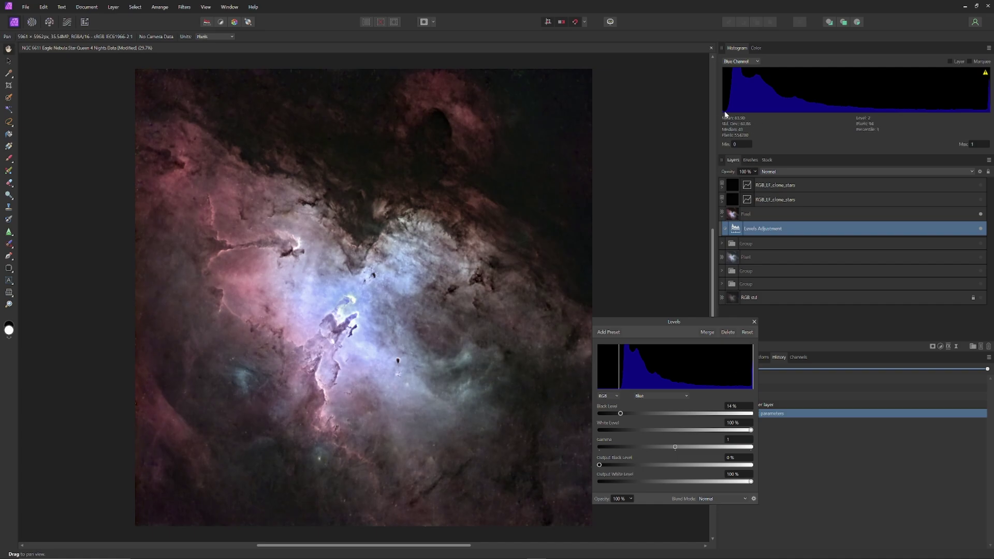
{"action": "scroll", "coordinate": [740, 407], "scroll_direction": "down", "scroll_amount": 1}
{"action": "scroll", "coordinate": [740, 407], "scroll_direction": "down", "scroll_amount": 1}
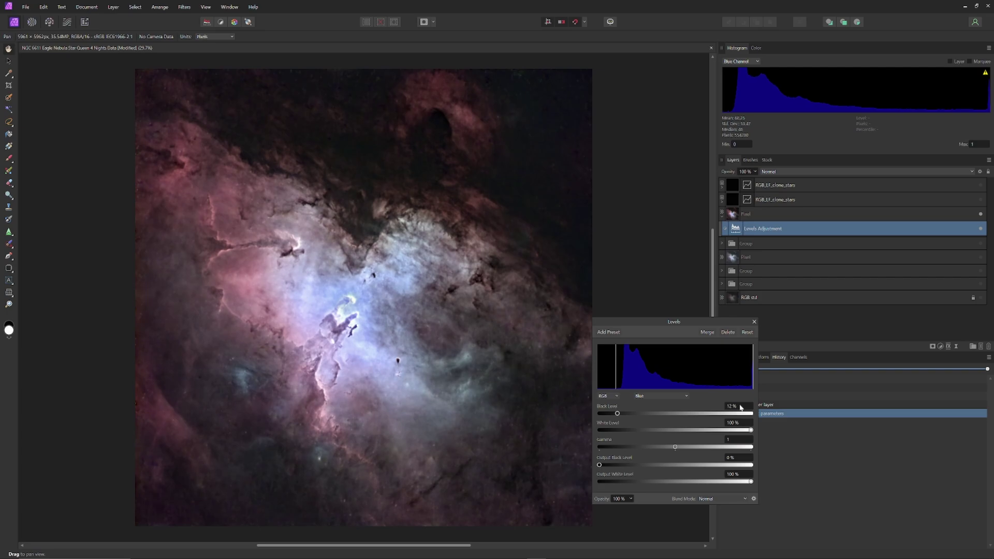
{"action": "scroll", "coordinate": [740, 408], "scroll_direction": "up", "scroll_amount": 1}
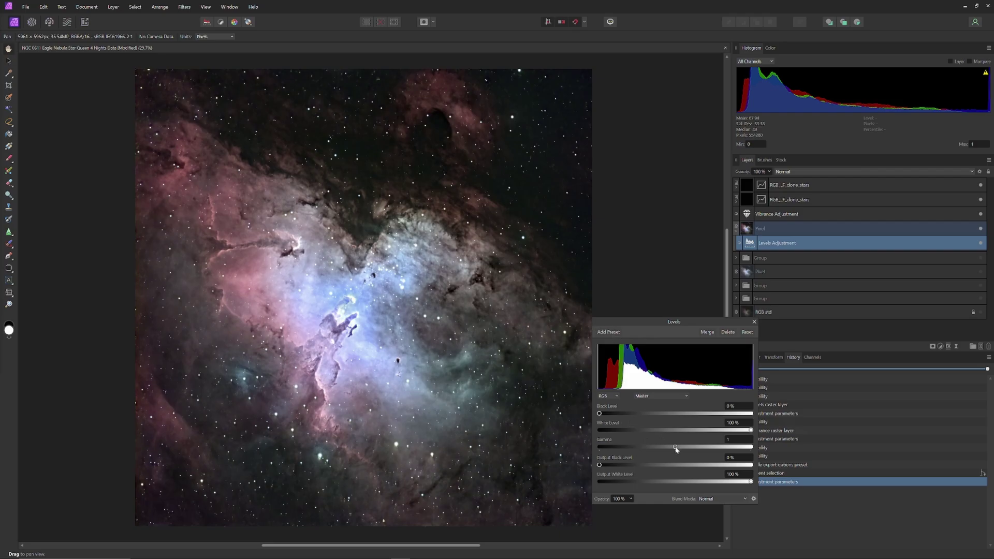
Try a higher master gamma, then reset it back to 1
{"action": "left_click_drag", "start_coordinate": [675, 448], "coordinate": [697, 447]}
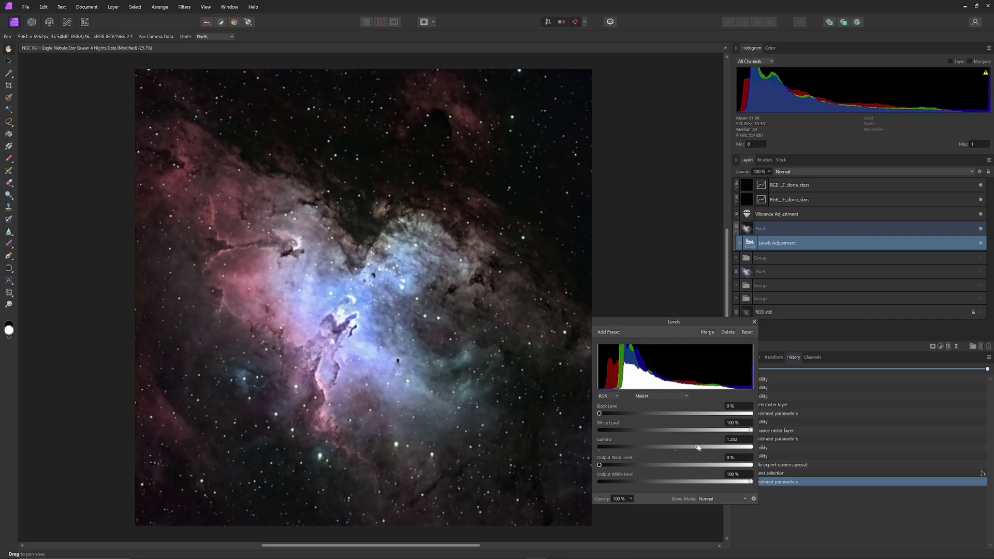
{"action": "mouse_move", "coordinate": [697, 448]}
{"action": "left_mouse_down"}
{"action": "mouse_move", "coordinate": [660, 447]}
{"action": "mouse_move", "coordinate": [691, 449]}
{"action": "left_mouse_up"}
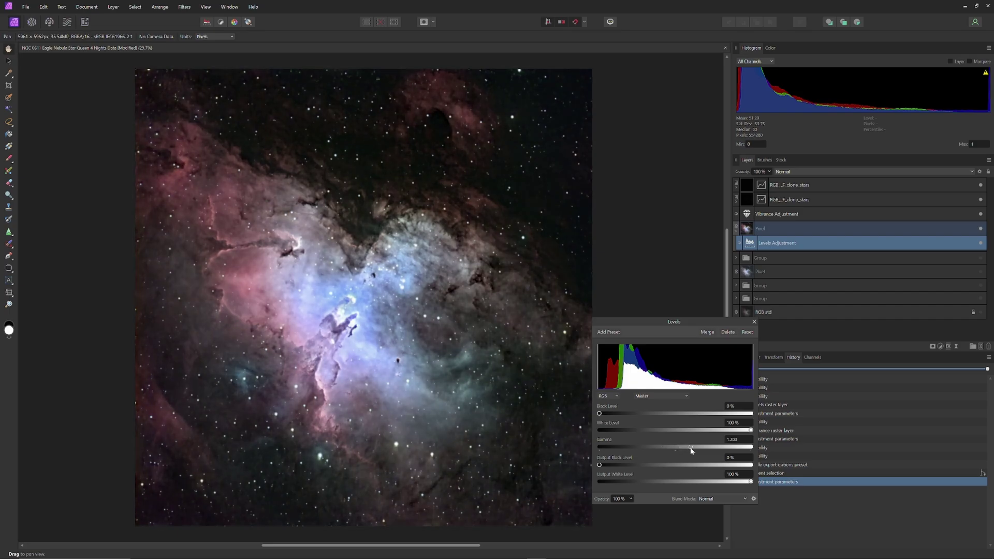
{"action": "double_click", "coordinate": [691, 448]}
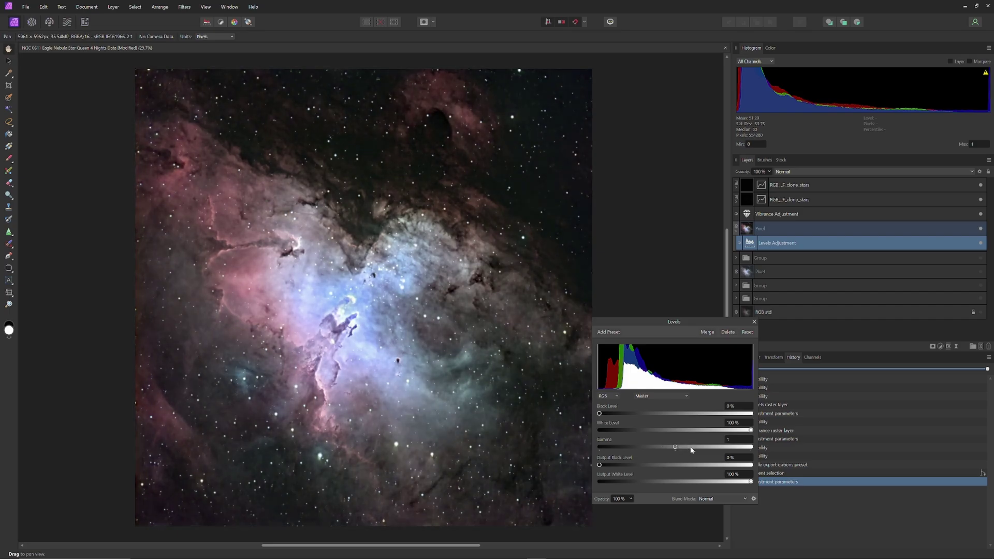
Switch Levels to the Red channel and lower its gamma slightly below 1
{"action": "left_click", "coordinate": [686, 396]}
{"action": "left_click", "coordinate": [659, 414]}
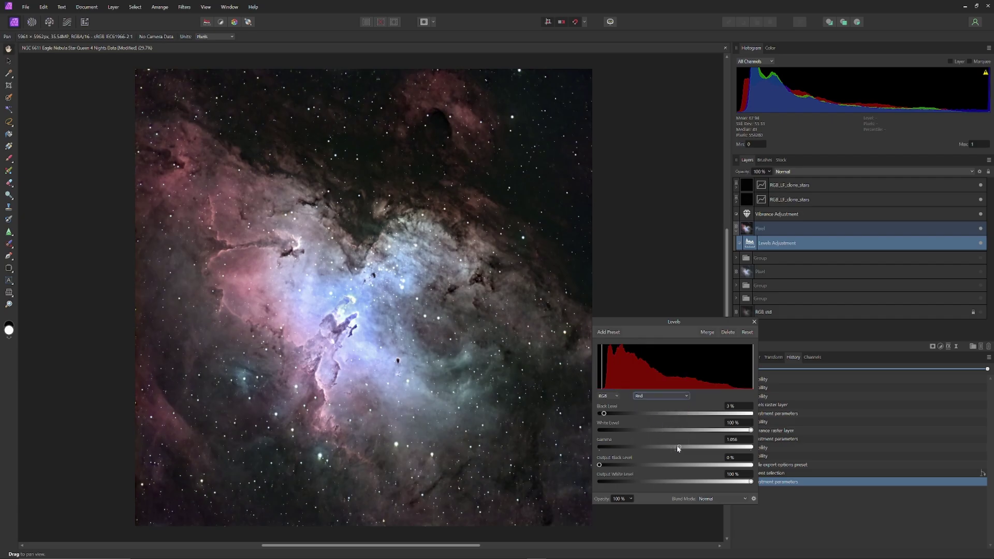
{"action": "mouse_move", "coordinate": [675, 449]}
{"action": "left_mouse_down"}
{"action": "mouse_move", "coordinate": [659, 448]}
{"action": "mouse_move", "coordinate": [688, 451]}
{"action": "left_mouse_up"}
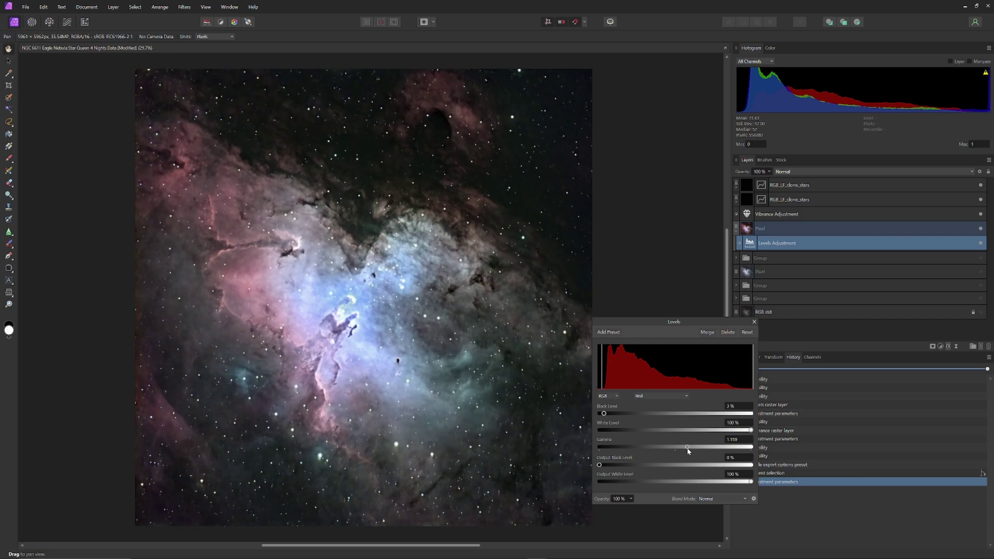
{"action": "left_click_drag", "start_coordinate": [687, 450], "coordinate": [680, 450]}
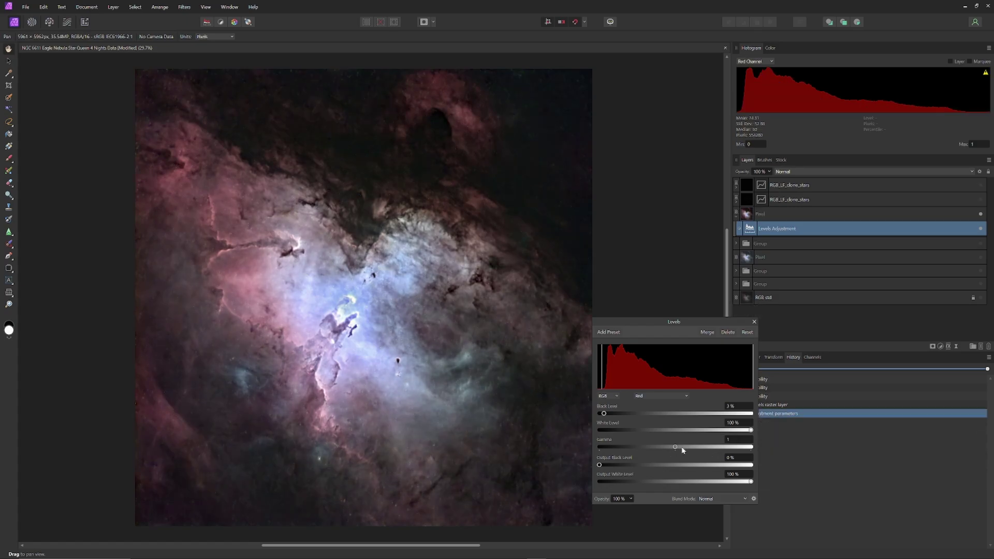
{"action": "mouse_move", "coordinate": [679, 448]}
{"action": "left_mouse_down"}
{"action": "mouse_move", "coordinate": [668, 448]}
{"action": "mouse_move", "coordinate": [680, 448]}
{"action": "left_mouse_up"}
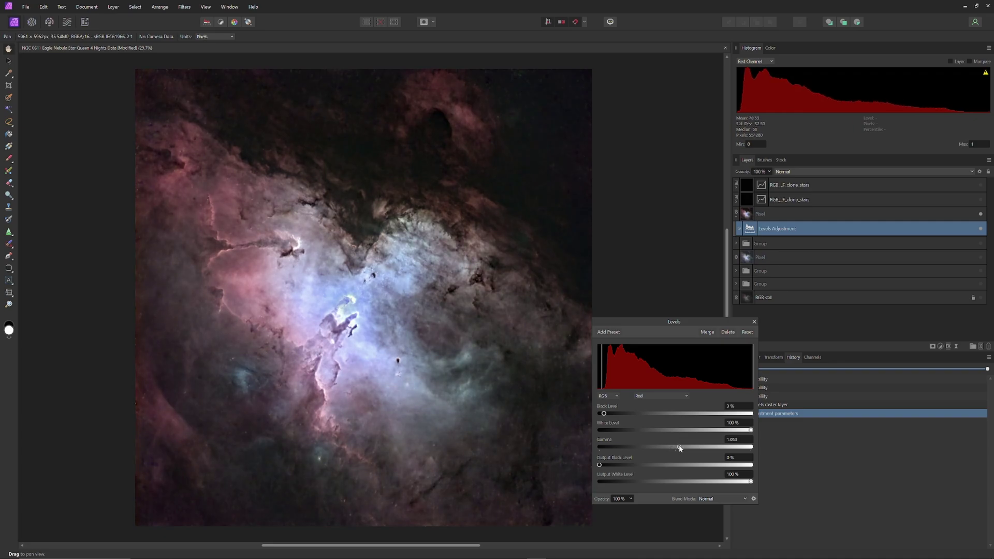
Set red gamma to about 0.96, then switch to Blue and set its gamma just below 1
{"action": "mouse_move", "coordinate": [679, 448]}
{"action": "left_mouse_down"}
{"action": "mouse_move", "coordinate": [671, 448]}
{"action": "mouse_move", "coordinate": [681, 449]}
{"action": "left_mouse_up"}
{"action": "left_click", "coordinate": [661, 396]}
{"action": "left_click", "coordinate": [653, 431]}
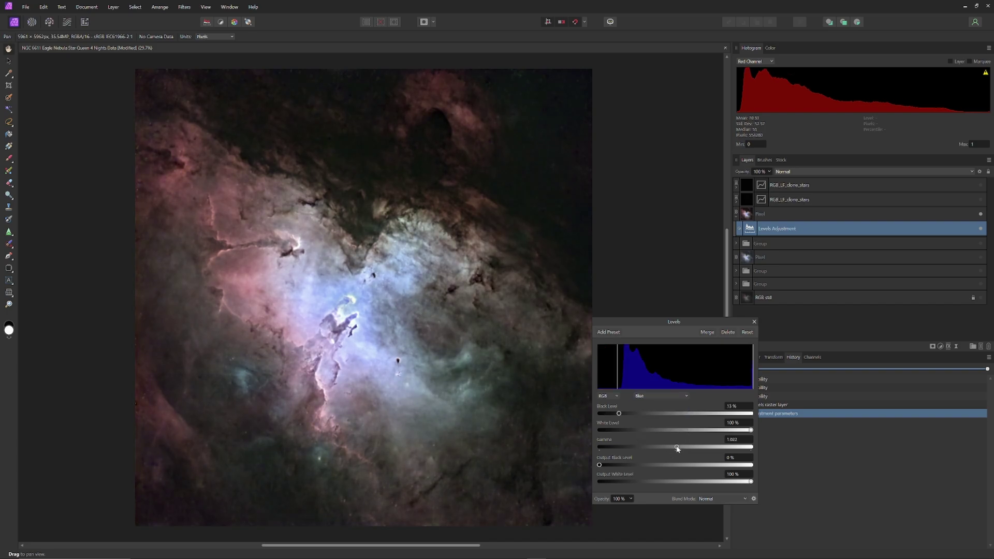
{"action": "left_click_drag", "start_coordinate": [675, 447], "coordinate": [675, 449]}
{"action": "mouse_move", "coordinate": [675, 447]}
{"action": "left_mouse_down"}
{"action": "mouse_move", "coordinate": [687, 449]}
{"action": "mouse_move", "coordinate": [674, 450]}
{"action": "left_mouse_up"}
Close Levels and add a Vibrance adjustment layer
{"action": "left_click", "coordinate": [754, 322]}
{"action": "left_click", "coordinate": [940, 346]}
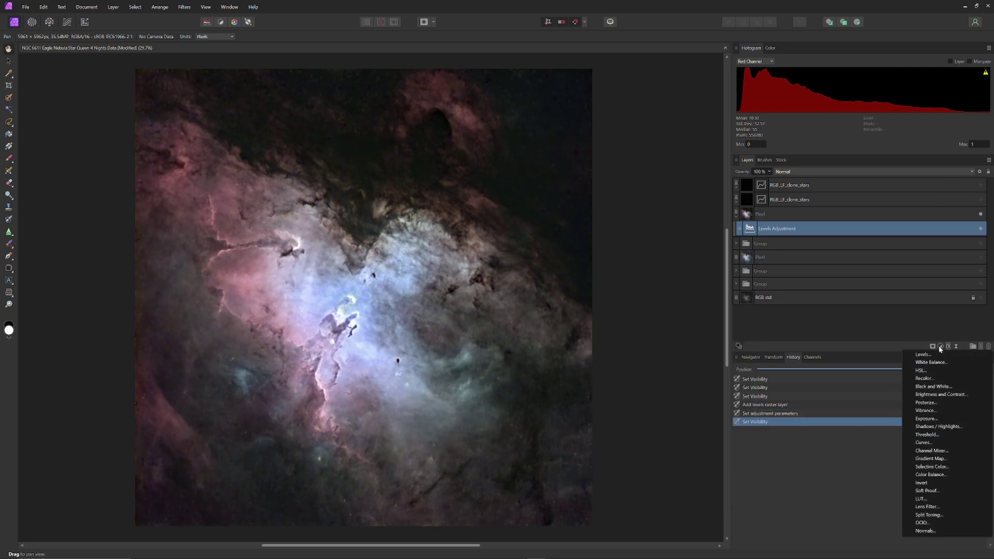
{"action": "left_click", "coordinate": [927, 409]}
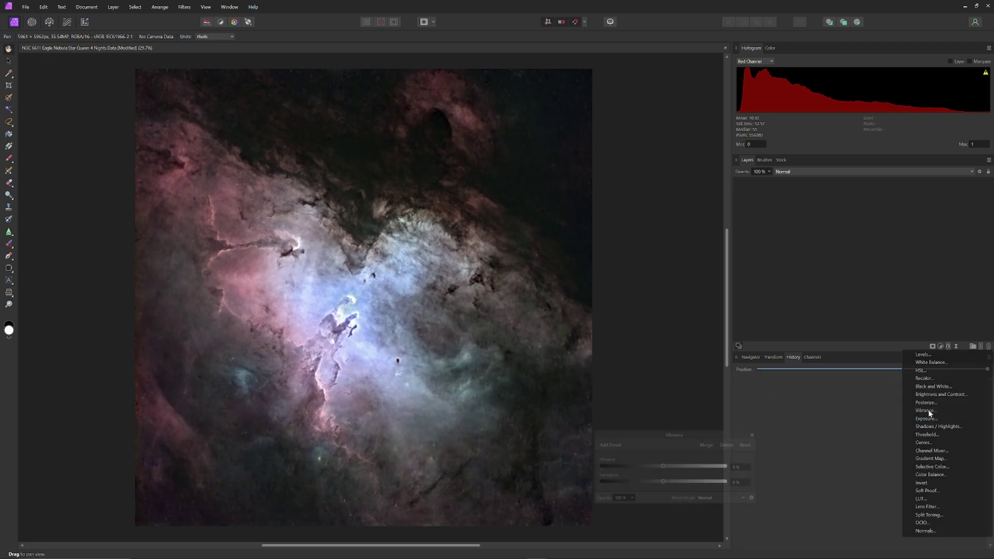
{"action": "mouse_move", "coordinate": [662, 482]}
{"action": "left_mouse_down"}
{"action": "mouse_move", "coordinate": [687, 486]}
{"action": "mouse_move", "coordinate": [652, 485]}
{"action": "mouse_move", "coordinate": [677, 487]}
{"action": "mouse_move", "coordinate": [663, 486]}
{"action": "left_mouse_up"}
Show all channels in the histogram and settle vibrance at about 35%
{"action": "left_click", "coordinate": [771, 63]}
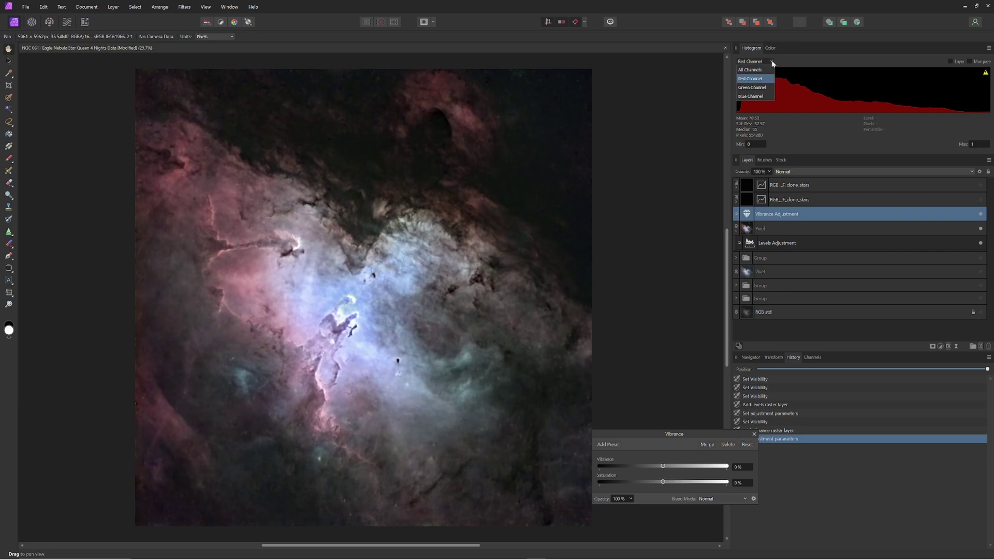
{"action": "left_click", "coordinate": [750, 70]}
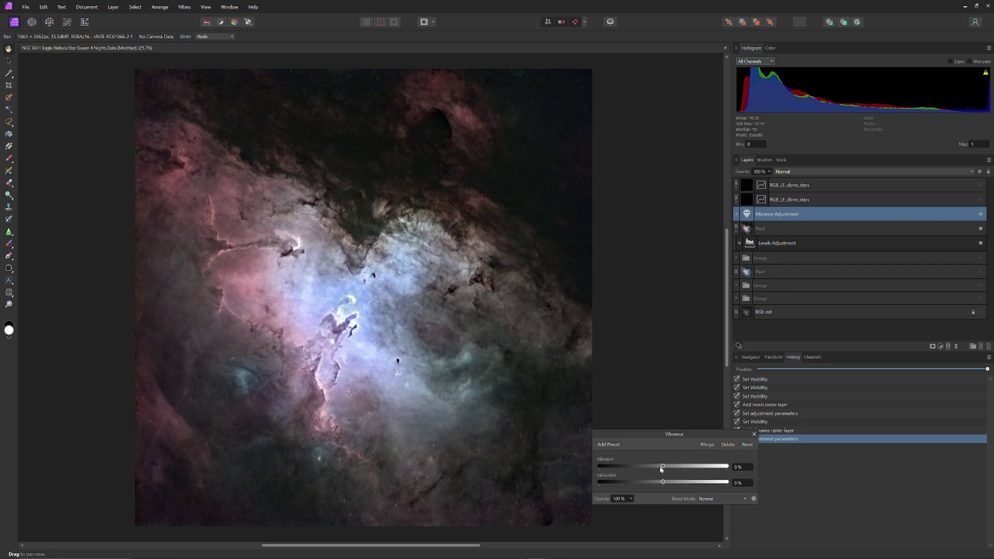
{"action": "left_click_drag", "start_coordinate": [663, 468], "coordinate": [739, 472]}
{"action": "left_click_drag", "start_coordinate": [727, 468], "coordinate": [690, 475]}
{"action": "left_click_drag", "start_coordinate": [683, 468], "coordinate": [685, 469]}
{"action": "scroll", "coordinate": [741, 485], "scroll_direction": "up", "scroll_amount": 1}
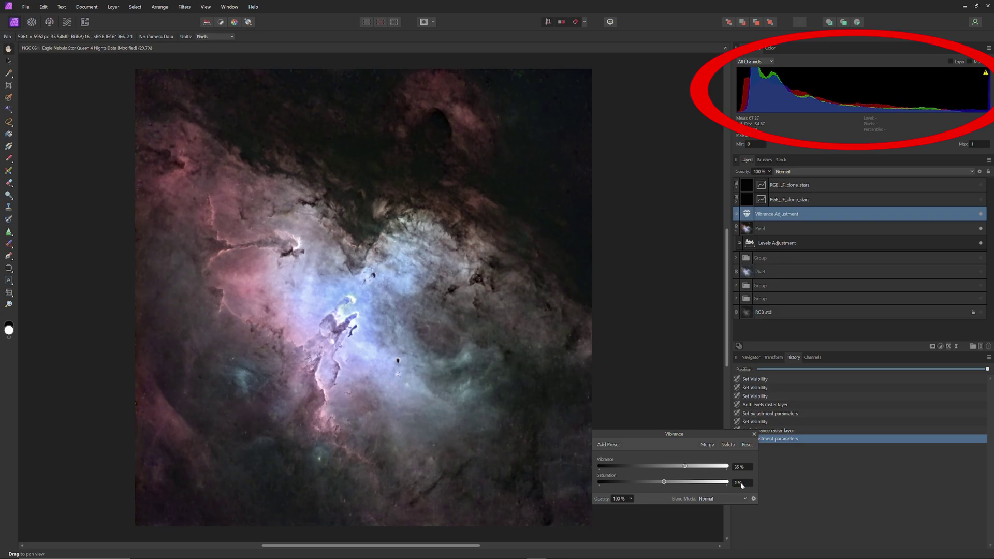